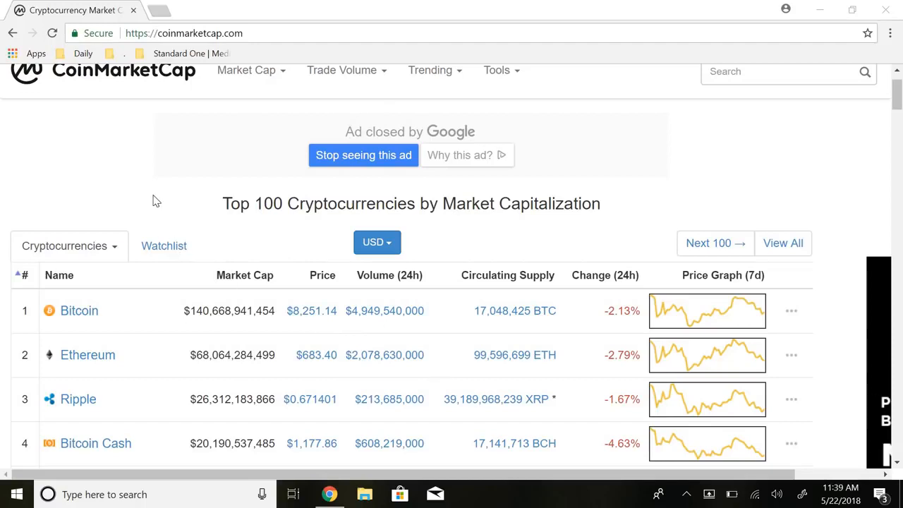
scroll(155, 201, "up", 1)
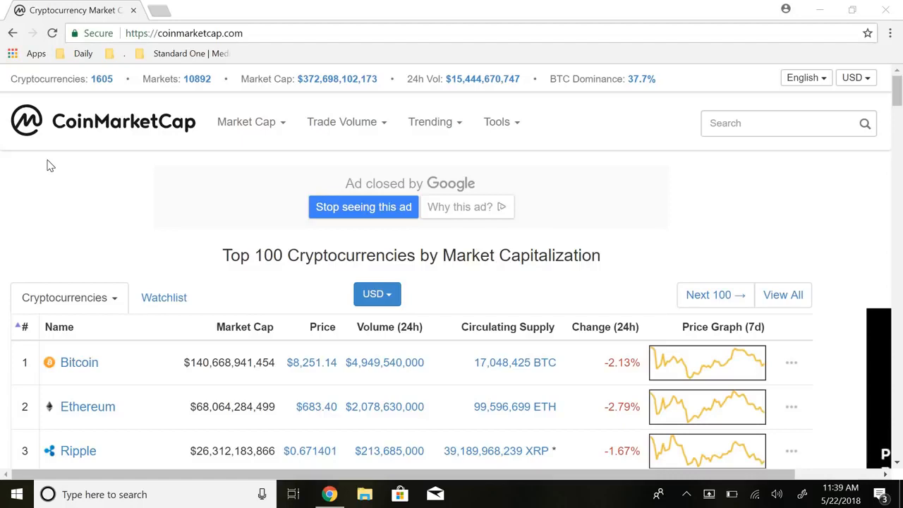
- Bring up Windows Ink Workspace and start a Sketchpad drawing
key("super+w")
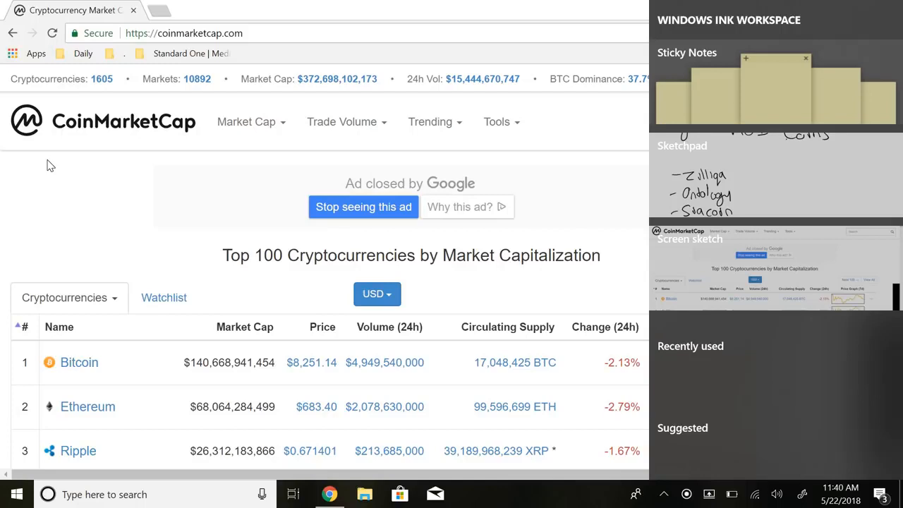
left_click(775, 176)
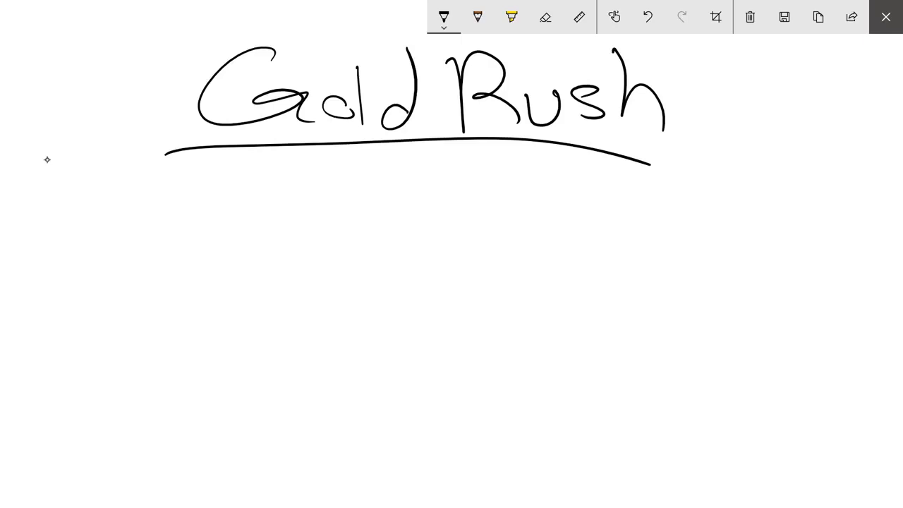
- Draw an oval gold pan below the title and speckle its inside with dots
left_click_drag(170, 219, 185, 204)
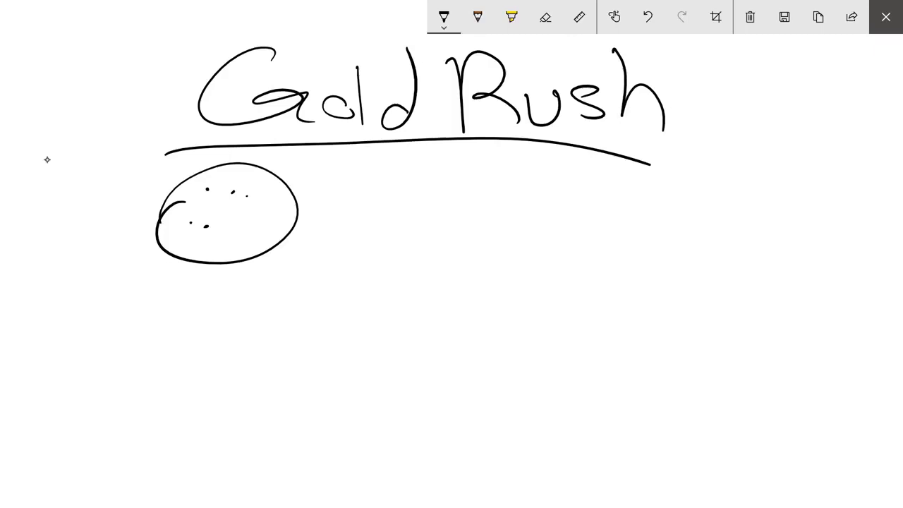
left_click(239, 235)
left_click(201, 243)
left_click(229, 237)
left_click(229, 218)
- Scatter gold-dust dashes to the left and below-left of the oval
left_click(126, 205)
mouse_move(117, 247)
left_mouse_down()
mouse_move(130, 243)
mouse_move(151, 271)
mouse_move(181, 285)
mouse_move(194, 313)
left_mouse_up()
left_click(108, 254)
left_click(118, 225)
left_click(124, 268)
left_click(137, 251)
left_click(158, 276)
left_click(176, 300)
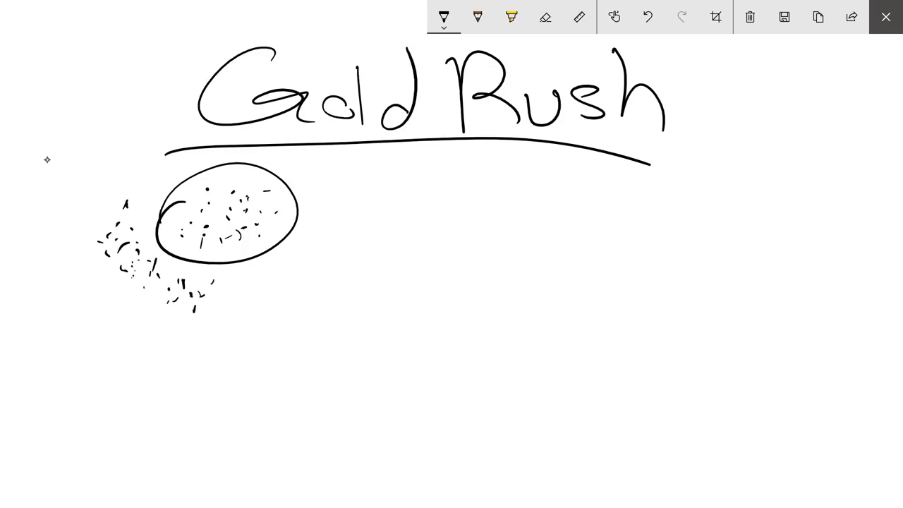
- Add scattered dashes below and below-right of the oval
left_click_drag(203, 276, 202, 287)
left_click_drag(214, 293, 215, 307)
left_click_drag(229, 274, 229, 293)
left_click_drag(246, 290, 241, 303)
left_click_drag(254, 273, 255, 279)
left_click_drag(271, 283, 270, 294)
left_click_drag(274, 264, 276, 271)
left_click_drag(278, 258, 279, 278)
- Finish with dashes along the oval's right side
left_click_drag(298, 263, 296, 271)
left_click_drag(295, 275, 294, 283)
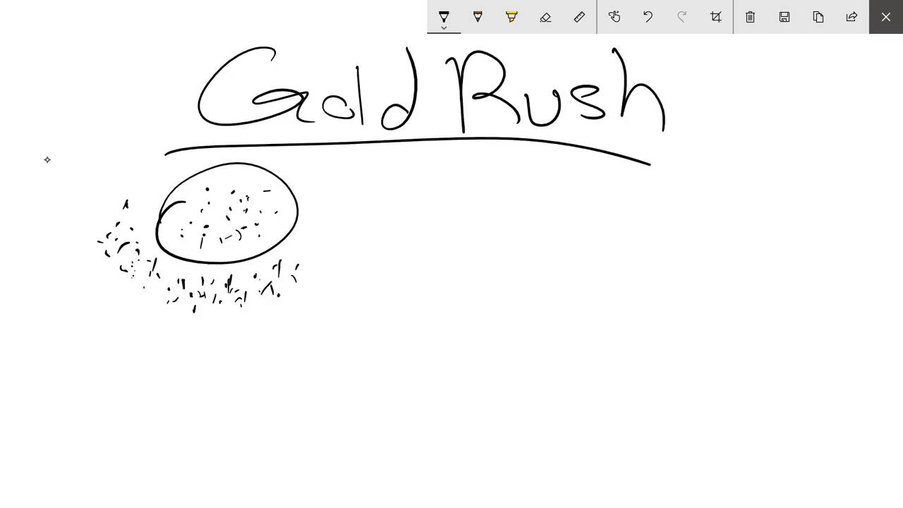
left_click_drag(291, 249, 291, 256)
mouse_move(324, 230)
left_mouse_down()
mouse_move(311, 263)
mouse_move(325, 267)
left_mouse_up()
left_click_drag(325, 261, 323, 271)
mouse_move(300, 236)
left_mouse_down()
mouse_move(301, 246)
mouse_move(321, 236)
left_mouse_up()
left_click_drag(333, 200, 328, 204)
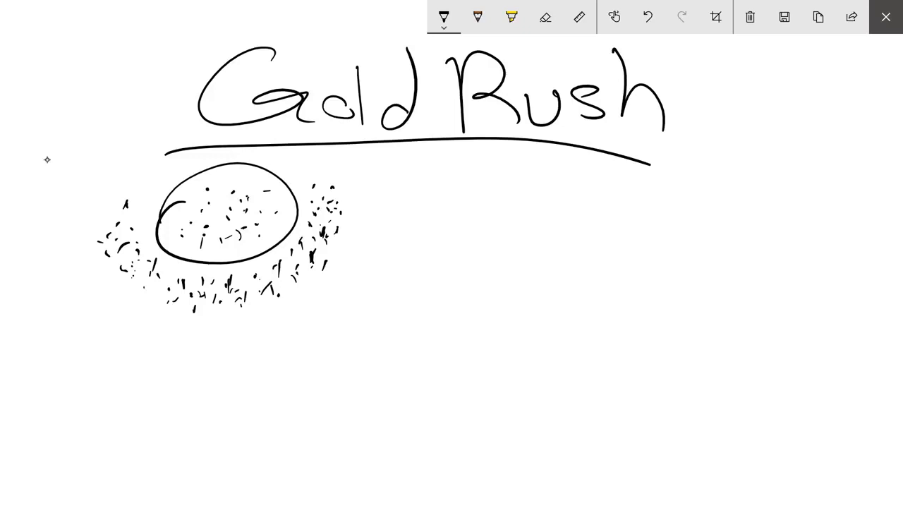
- Draw a row of five small circles to the right of the pan
left_click_drag(471, 233, 508, 233)
mouse_move(603, 226)
left_mouse_down()
mouse_move(579, 247)
mouse_move(536, 208)
left_mouse_up()
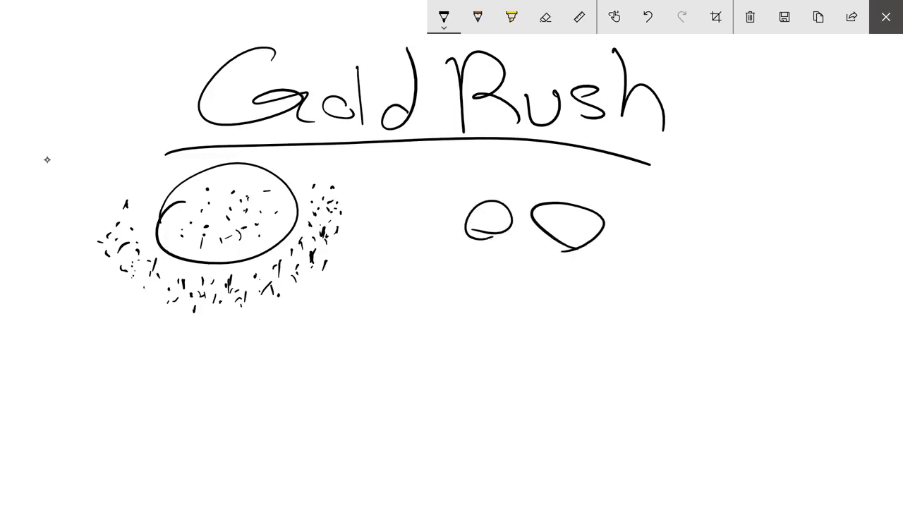
mouse_move(656, 251)
left_mouse_down()
mouse_move(688, 233)
mouse_move(748, 226)
left_mouse_up()
mouse_move(797, 264)
left_mouse_down()
mouse_move(769, 225)
mouse_move(805, 261)
left_mouse_up()
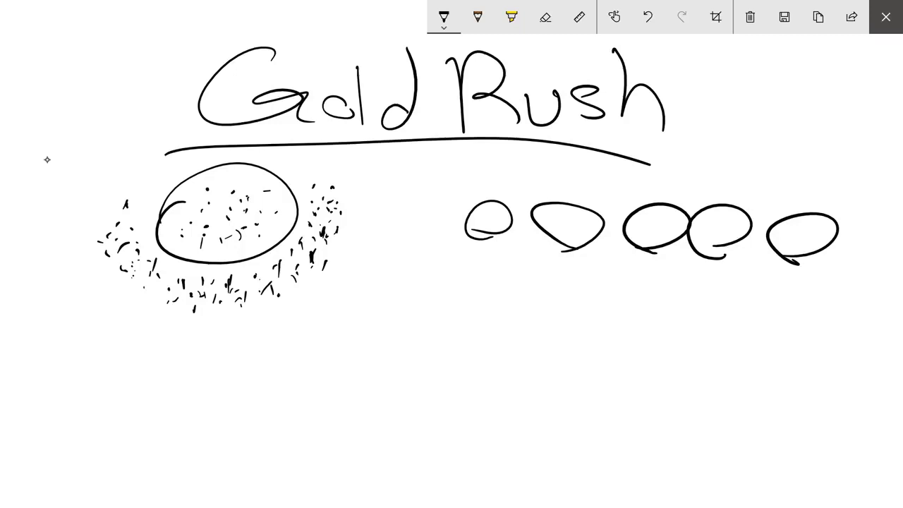
- Add downward arrows under the first two circles and label them 5%-10%
mouse_move(490, 224)
left_mouse_down()
mouse_move(489, 276)
mouse_move(474, 273)
mouse_move(509, 260)
left_mouse_up()
mouse_move(576, 226)
left_mouse_down()
mouse_move(577, 276)
mouse_move(559, 256)
mouse_move(592, 254)
left_mouse_up()
mouse_move(470, 295)
left_mouse_down()
mouse_move(473, 326)
mouse_move(495, 324)
left_mouse_up()
mouse_move(535, 298)
left_mouse_down()
mouse_move(521, 326)
mouse_move(517, 311)
mouse_move(535, 324)
left_mouse_up()
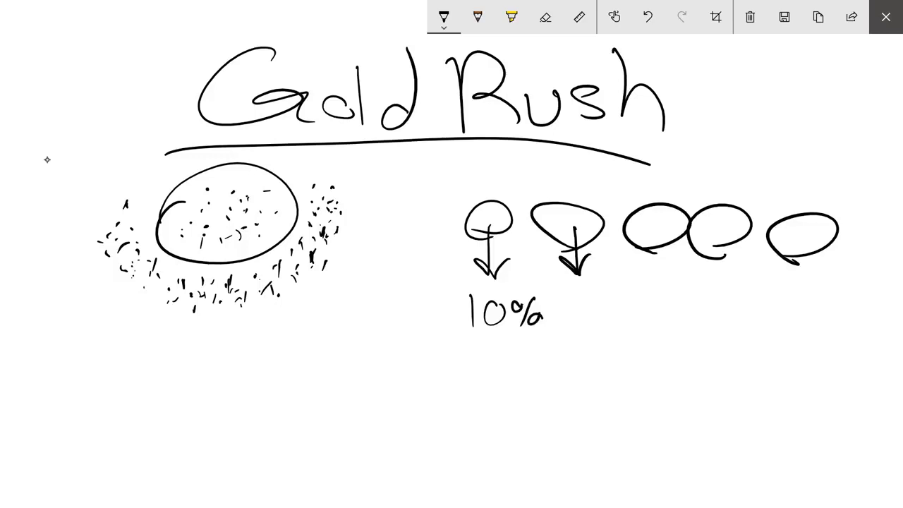
mouse_move(428, 294)
left_mouse_down()
mouse_move(393, 308)
mouse_move(400, 329)
mouse_move(447, 323)
mouse_move(463, 307)
left_mouse_up()
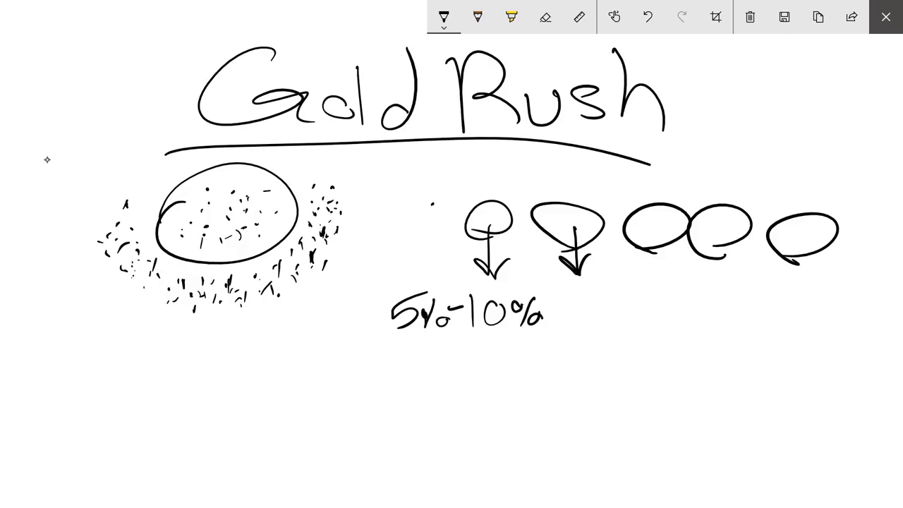
- Ring the two arrowed circles with their rates, then close the sketchpad
mouse_move(432, 204)
left_mouse_down()
mouse_move(617, 212)
mouse_move(374, 371)
mouse_move(494, 176)
left_mouse_up()
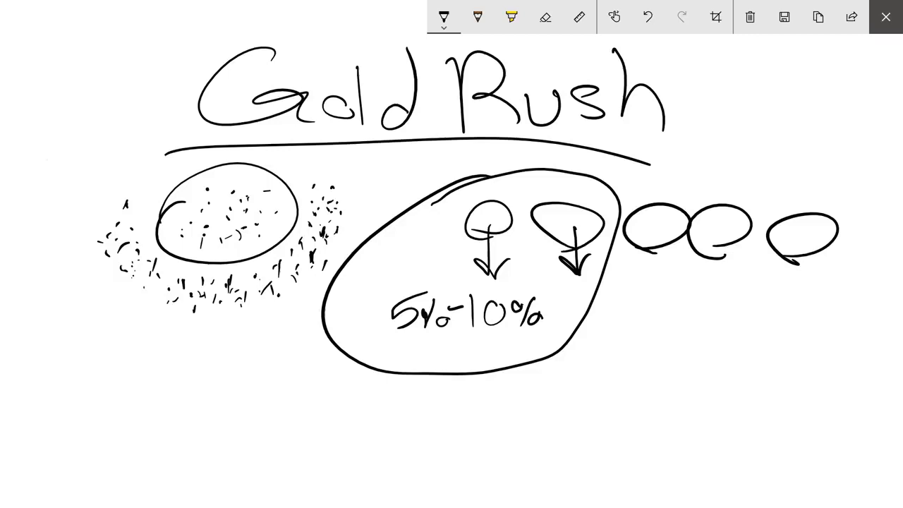
left_click(886, 16)
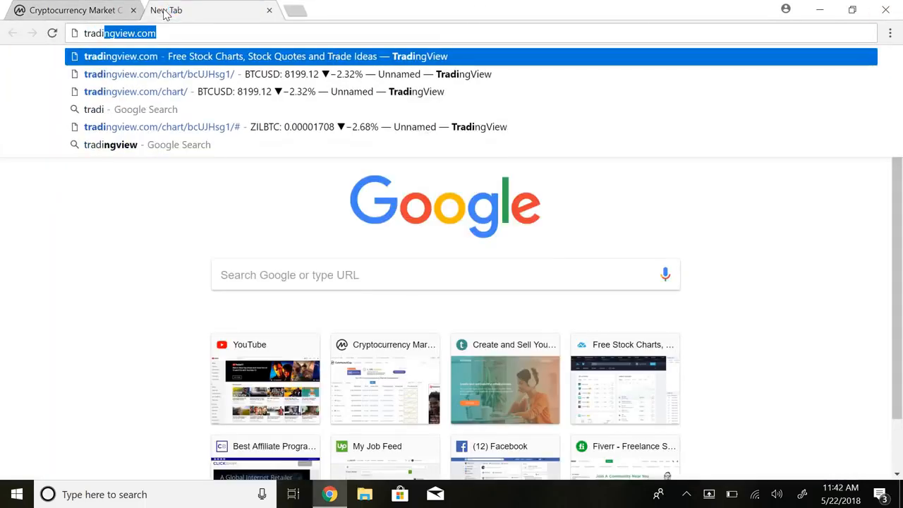
- Load tradingview.com, open the BTC/USD chart and shift it to show 2018 prices
key("Return")
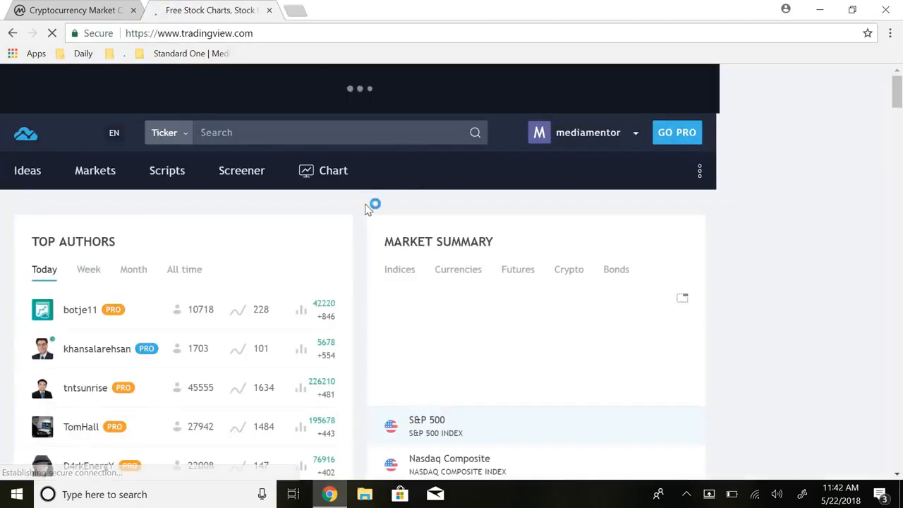
left_click(324, 170)
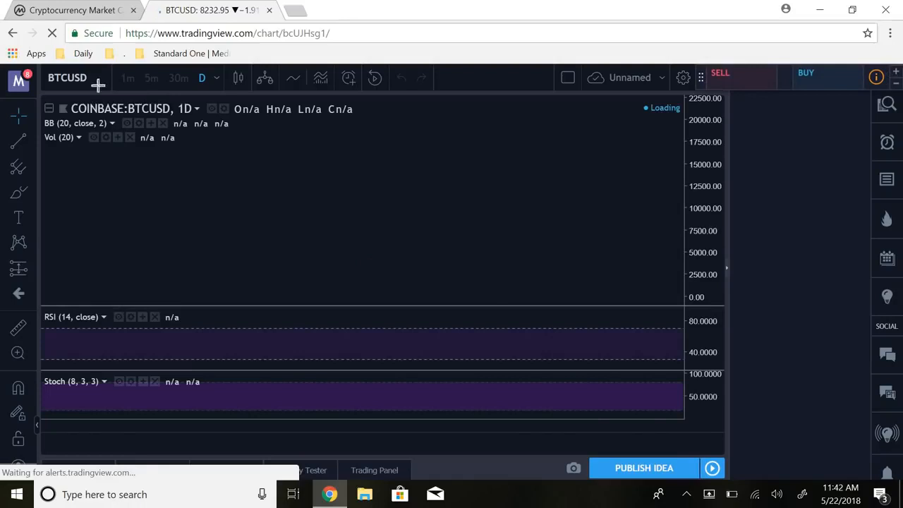
left_click_drag(484, 203, 328, 206)
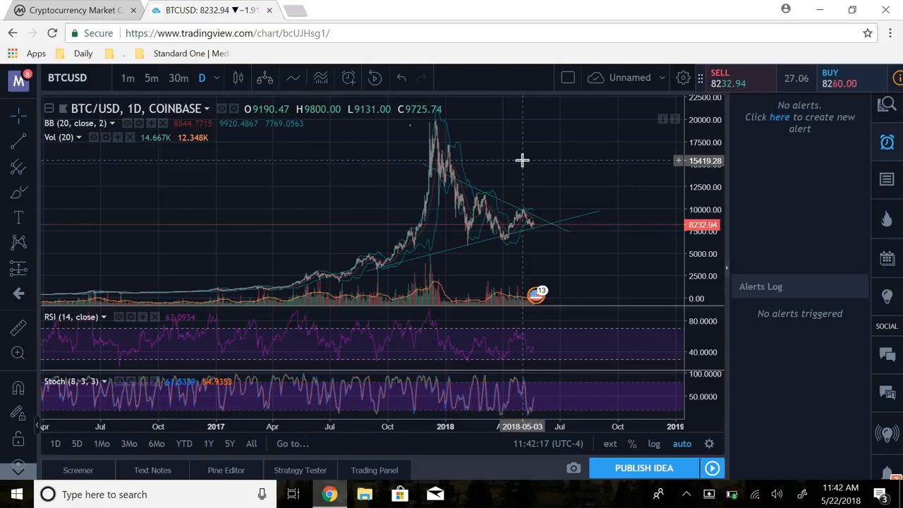
- Trace the BTC curve with projected rally curves over the screen sketch, then erase all ink
key("super+w")
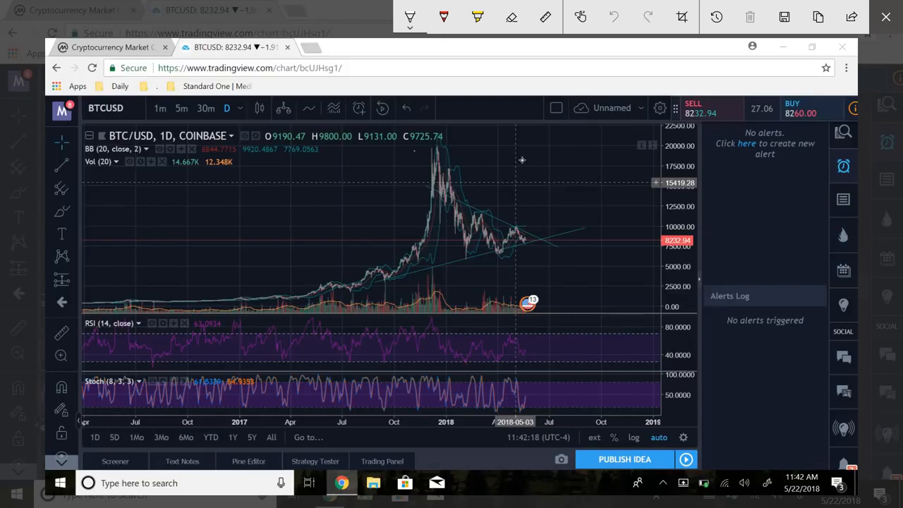
mouse_move(277, 302)
left_mouse_down()
mouse_move(362, 276)
mouse_move(437, 161)
mouse_move(513, 248)
mouse_move(526, 241)
left_mouse_up()
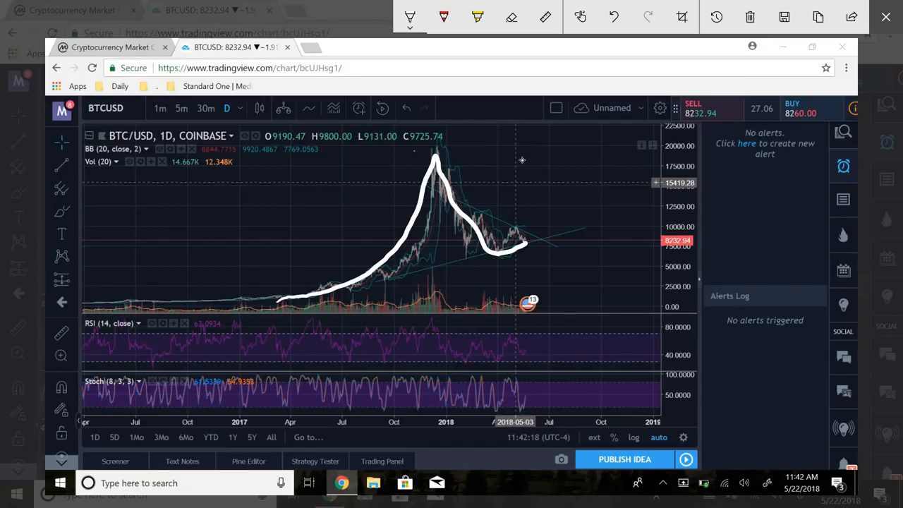
mouse_move(522, 243)
left_mouse_down()
mouse_move(579, 95)
mouse_move(681, 338)
left_mouse_up()
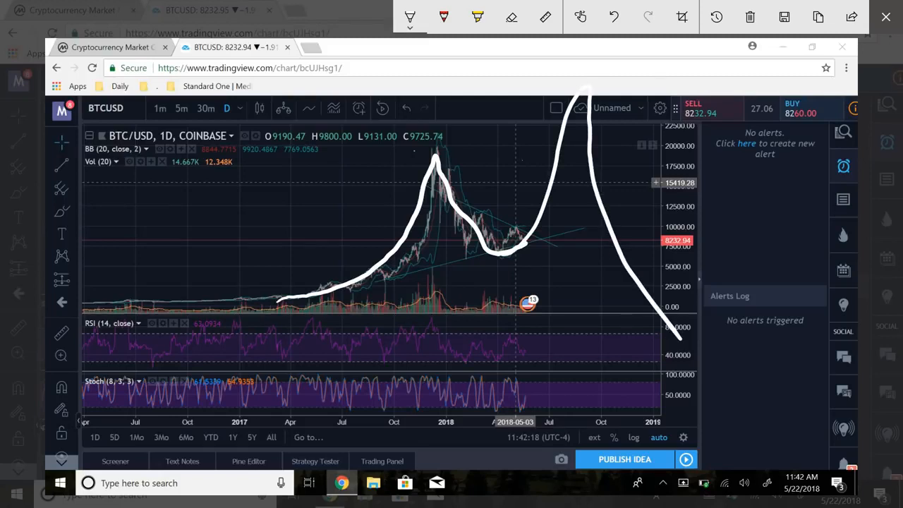
mouse_move(166, 382)
left_mouse_down()
mouse_move(244, 380)
mouse_move(339, 342)
mouse_move(478, 152)
mouse_move(586, 56)
left_mouse_up()
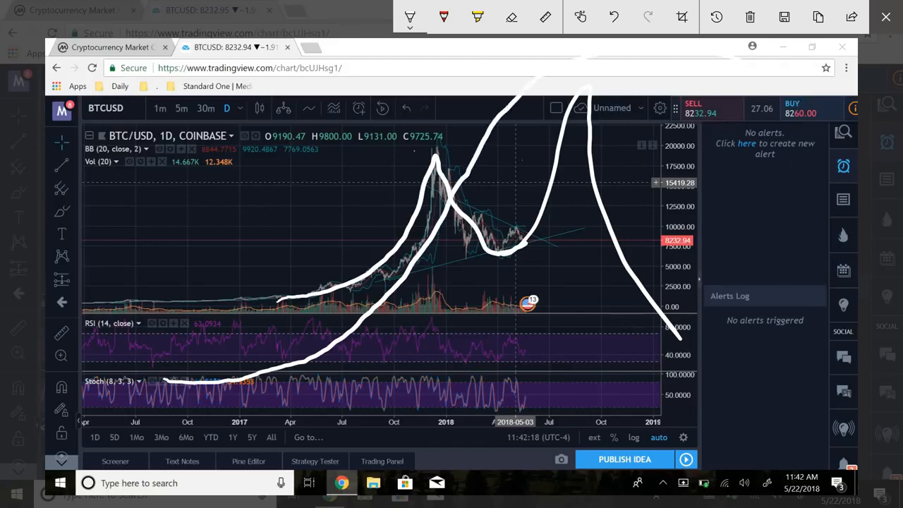
left_click(750, 17)
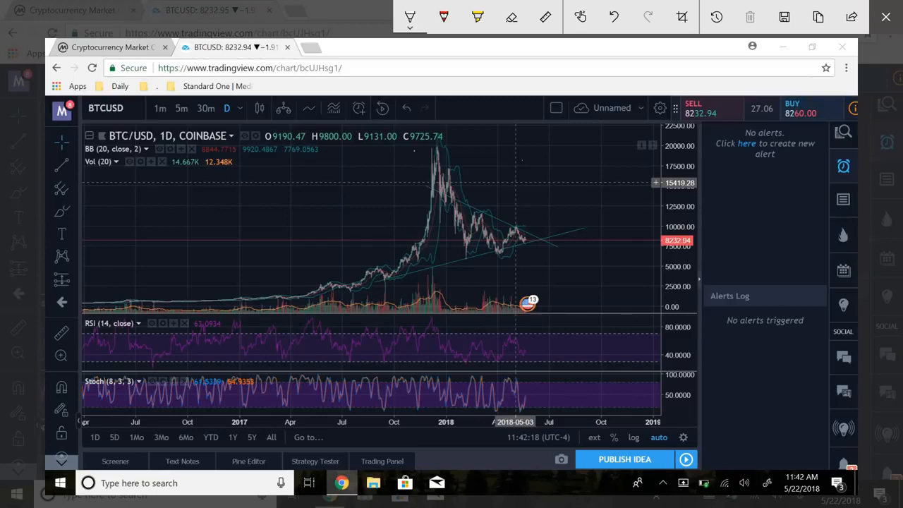
- Circle the all-time price peak in white and draw two rising arrows from the current price
left_click_drag(418, 157, 424, 159)
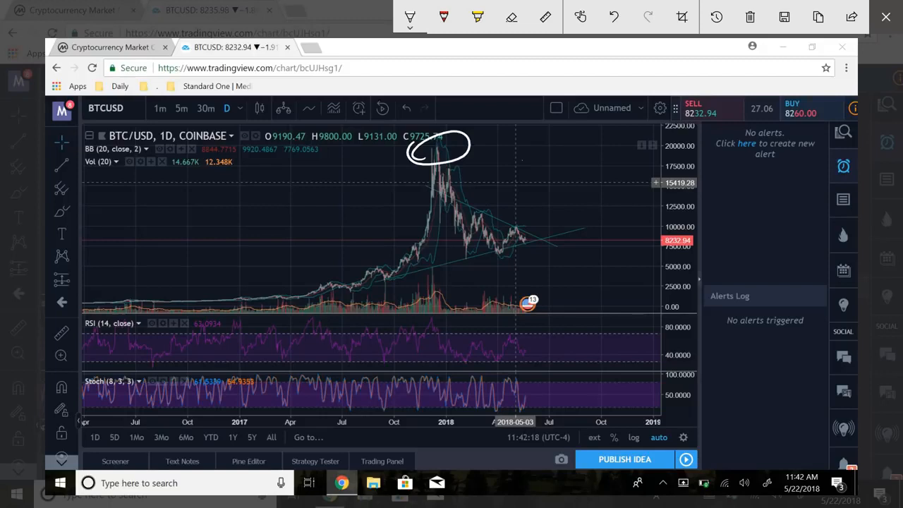
left_click(750, 17)
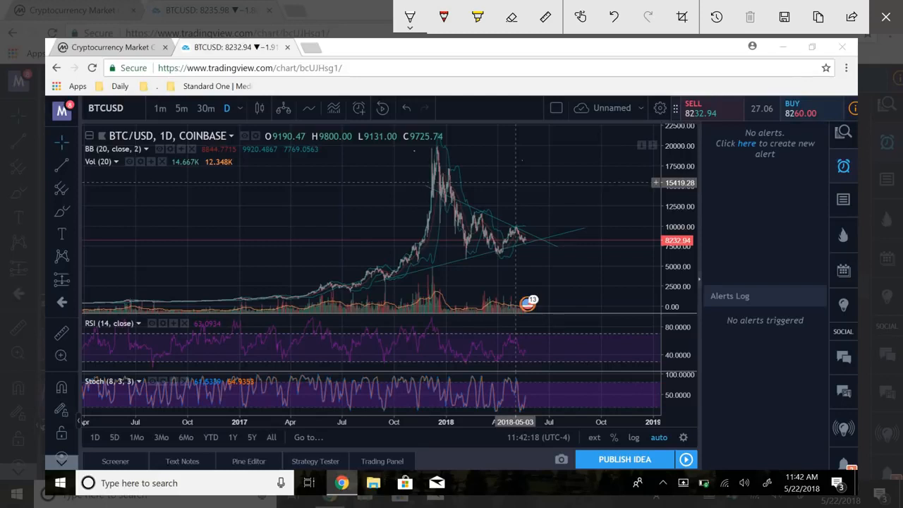
left_click_drag(432, 148, 423, 141)
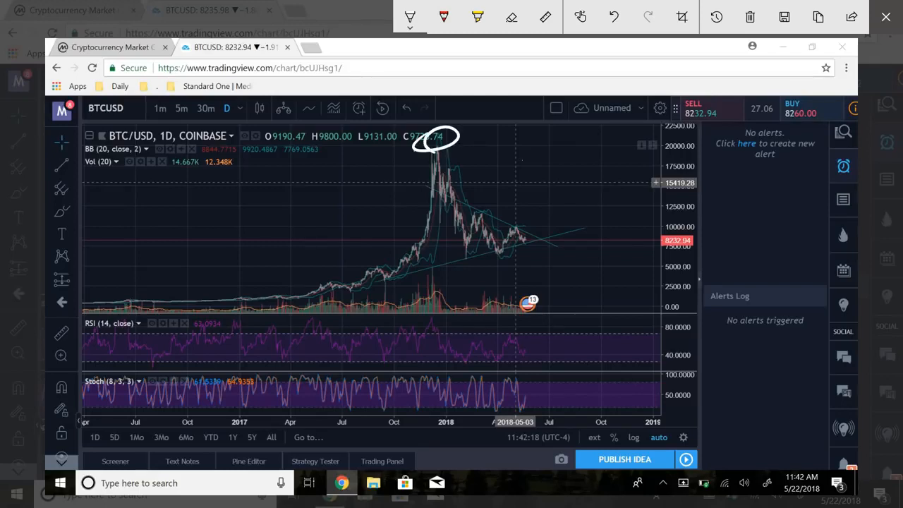
mouse_move(465, 270)
left_mouse_down()
mouse_move(520, 263)
mouse_move(716, 189)
mouse_move(702, 221)
left_mouse_up()
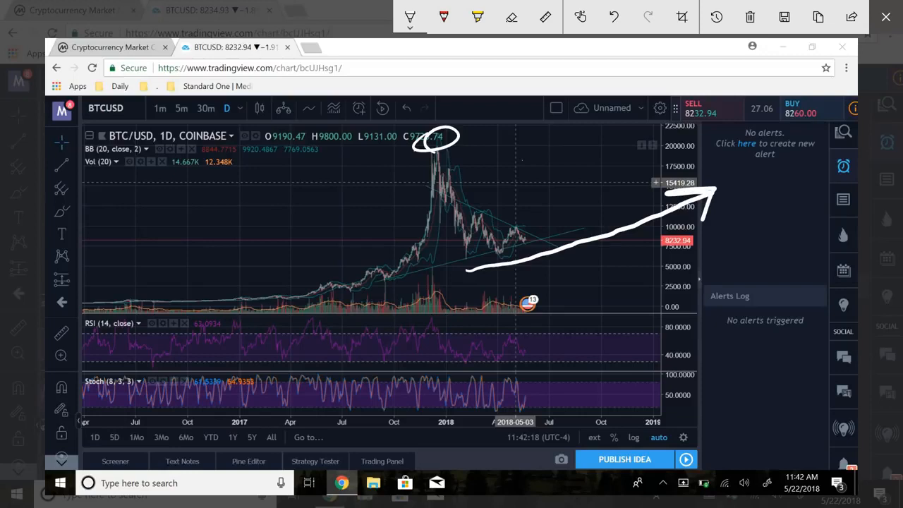
mouse_move(524, 240)
left_mouse_down()
mouse_move(585, 95)
mouse_move(561, 110)
mouse_move(598, 115)
mouse_move(621, 80)
left_mouse_up()
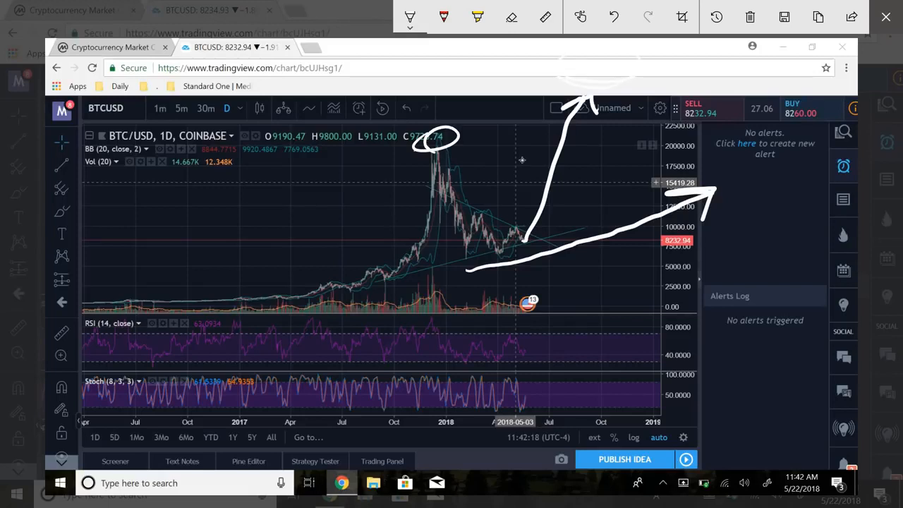
- Write a red circled 50k target above the arrow with a red arrow pointing down from it
left_click(443, 17)
left_click_drag(591, 55, 568, 76)
left_click(409, 17)
left_click(409, 17)
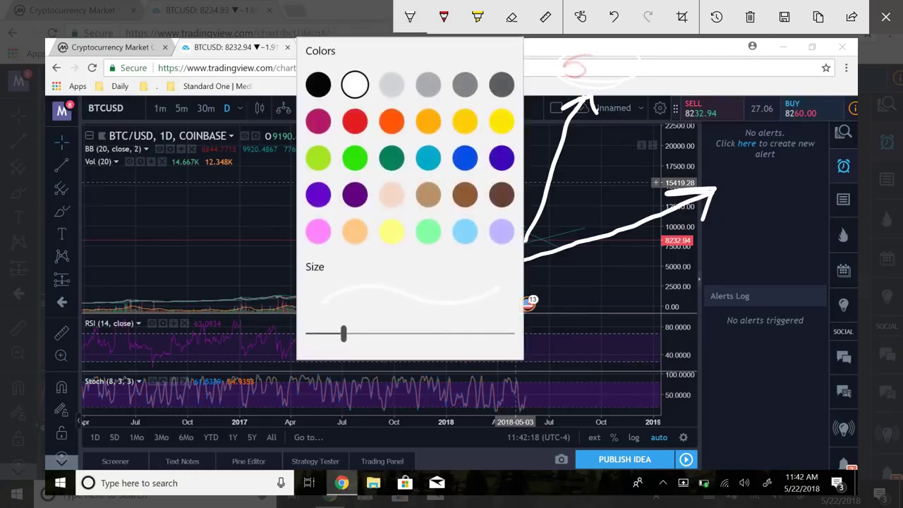
left_click(522, 160)
mouse_move(591, 60)
left_mouse_down()
mouse_move(572, 78)
mouse_move(605, 76)
left_mouse_up()
left_click_drag(631, 49, 660, 84)
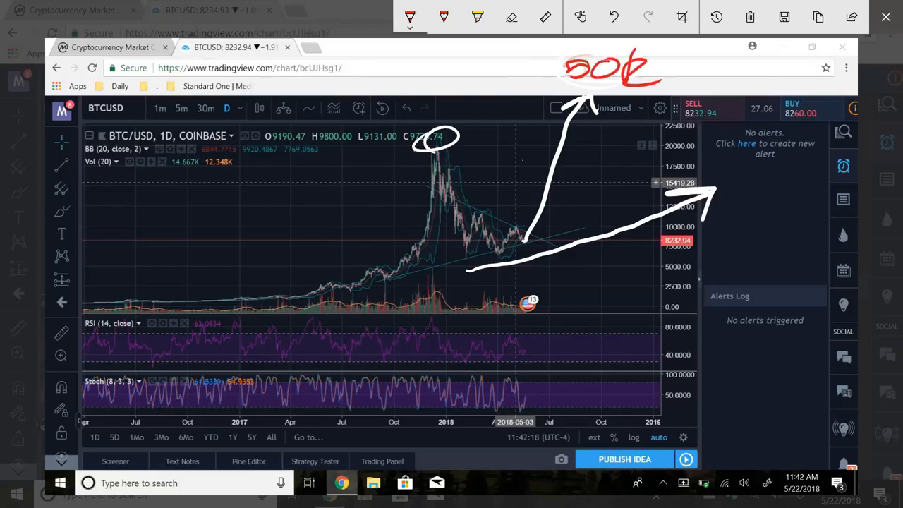
mouse_move(631, 41)
left_mouse_down()
mouse_move(515, 65)
mouse_move(533, 109)
left_mouse_up()
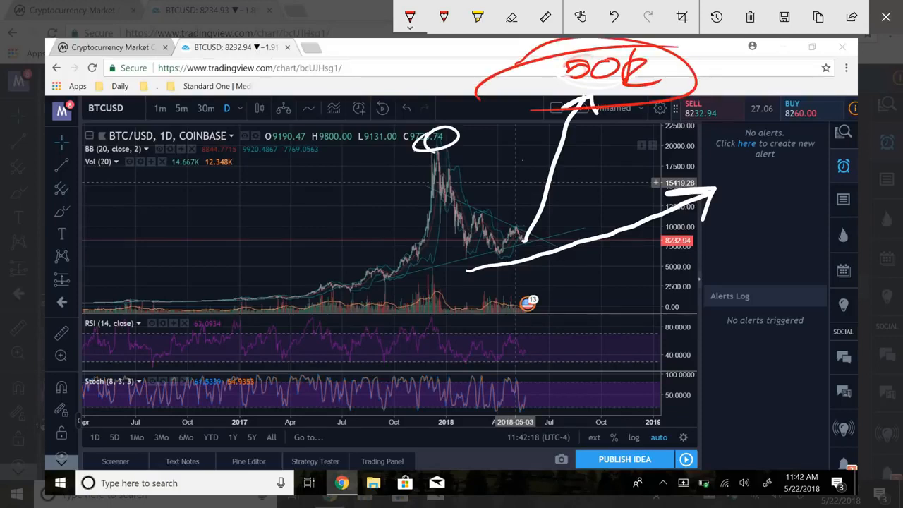
mouse_move(607, 113)
left_mouse_down()
mouse_move(613, 224)
mouse_move(628, 201)
left_mouse_up()
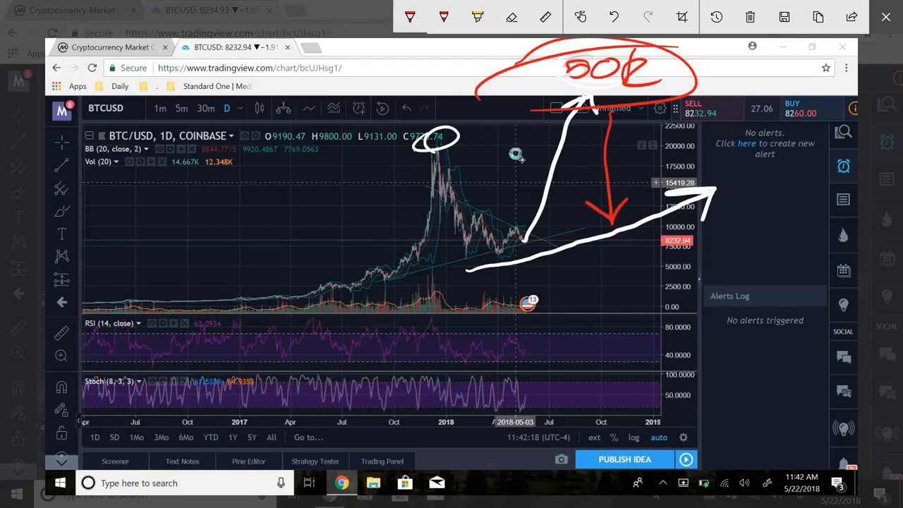
- Underline the circled peak in black ink
left_click(517, 155)
left_click_drag(417, 152, 550, 144)
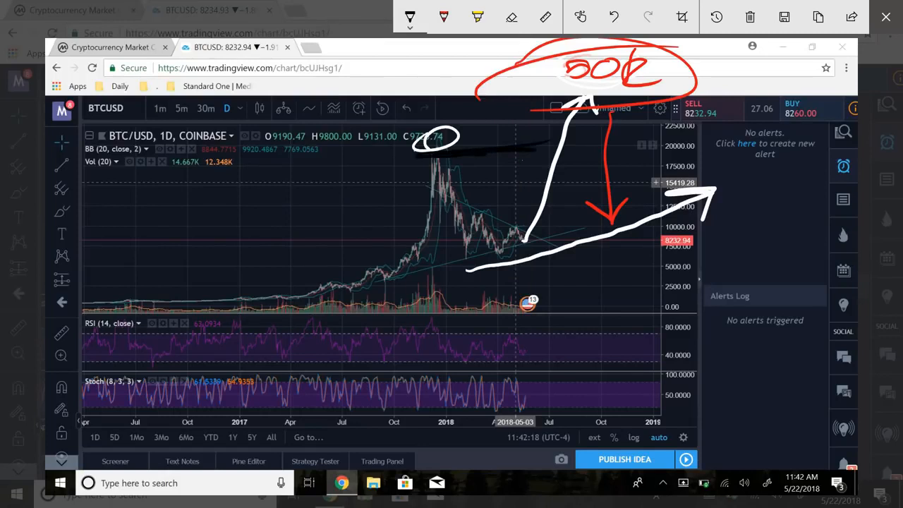
left_click(410, 17)
left_click(517, 155)
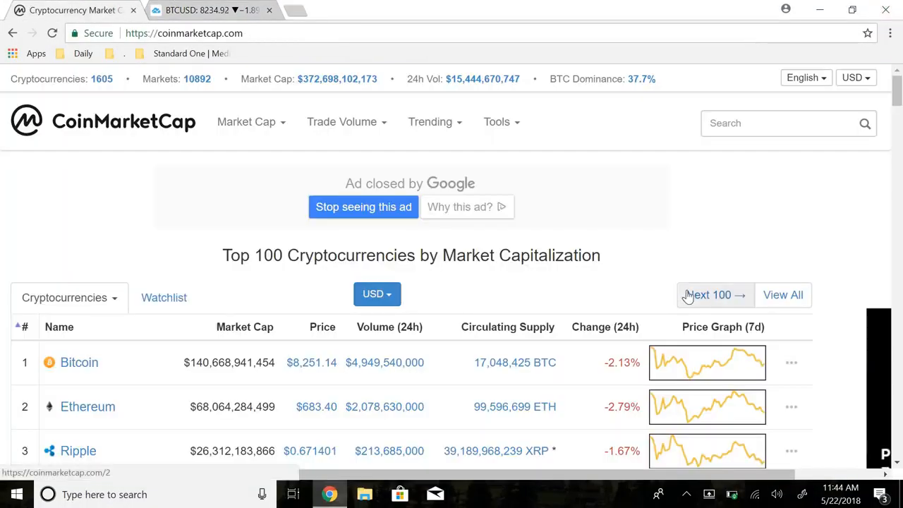
scroll(690, 295, "down", 10)
scroll(690, 295, "down", 15)
scroll(690, 295, "down", 15)
scroll(690, 295, "down", 15)
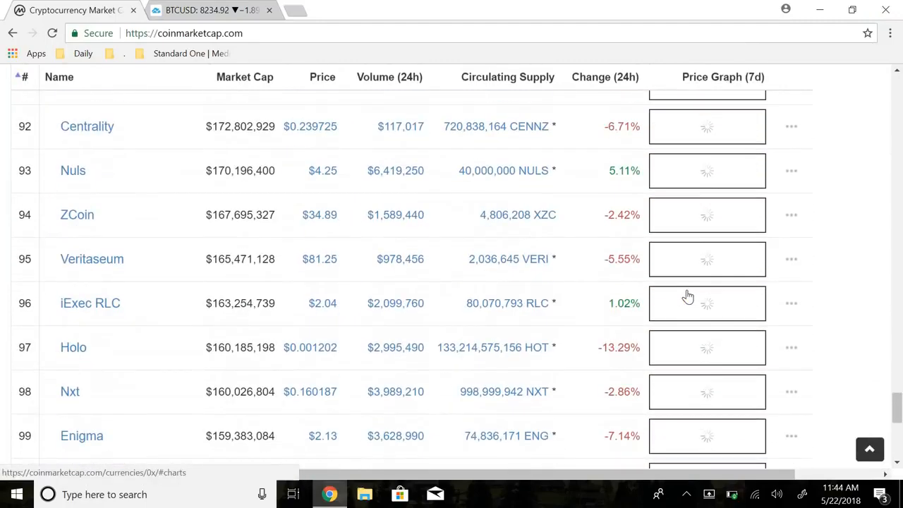
scroll(690, 295, "down", 3)
scroll(690, 295, "down", 5)
scroll(690, 295, "down", 3)
scroll(690, 295, "up", 8)
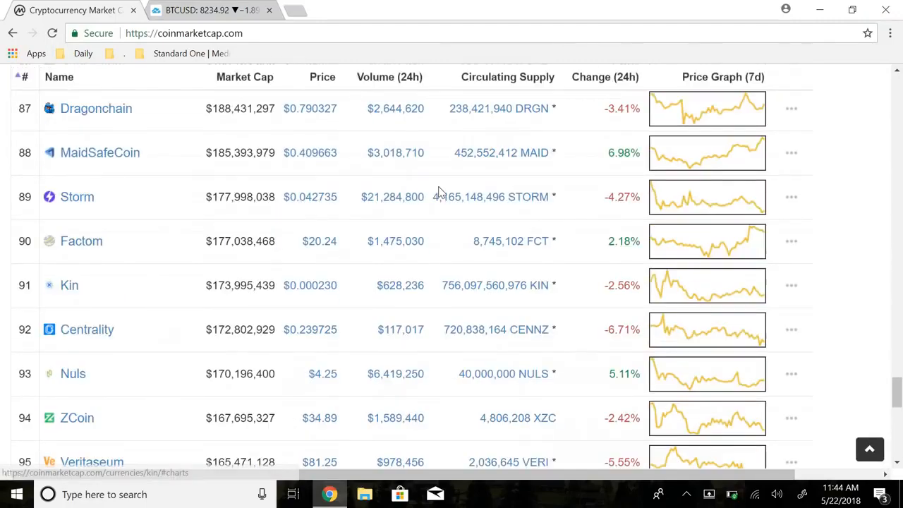
scroll(420, 153, "up", 12)
scroll(420, 152, "up", 3)
scroll(420, 152, "up", 8)
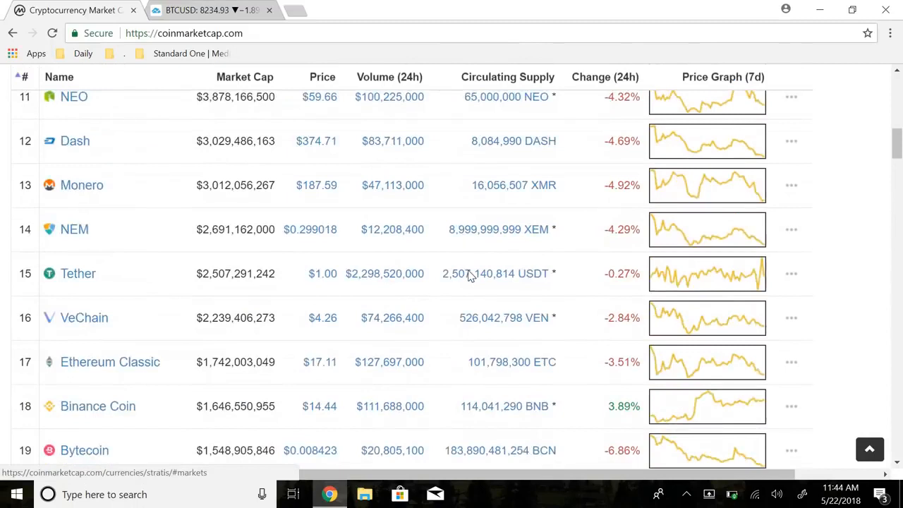
scroll(197, 224, "up", 8)
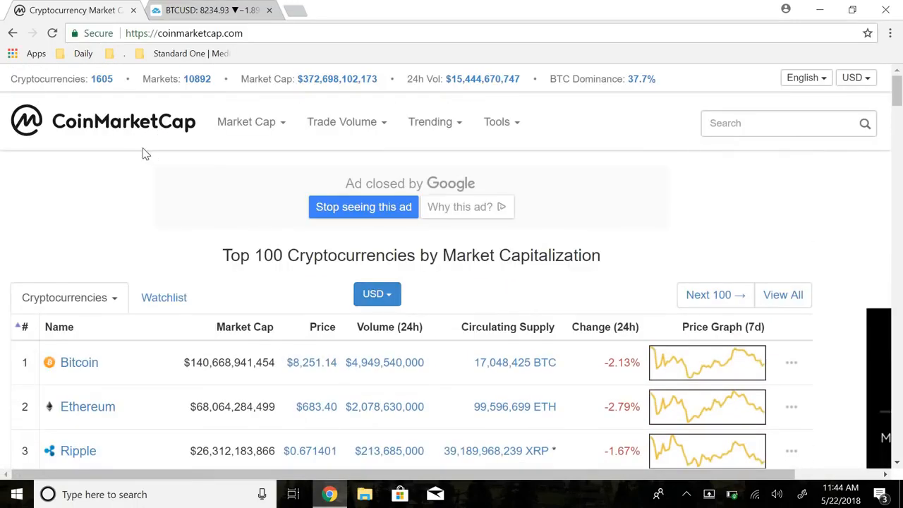
- Return to the BTC/USD TradingView chart tab
left_click(182, 10)
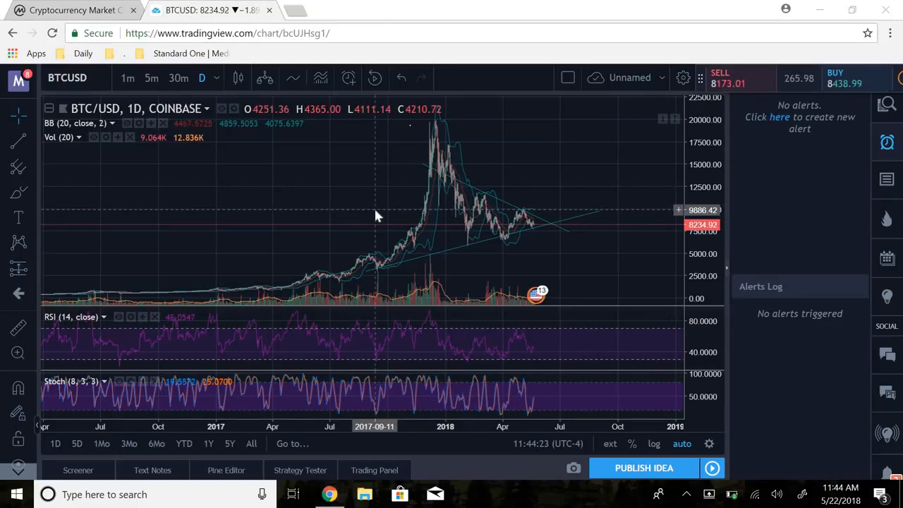
- Start a screen sketch of the chart and circle three spots below the price area in white
key("super+w")
key("Return")
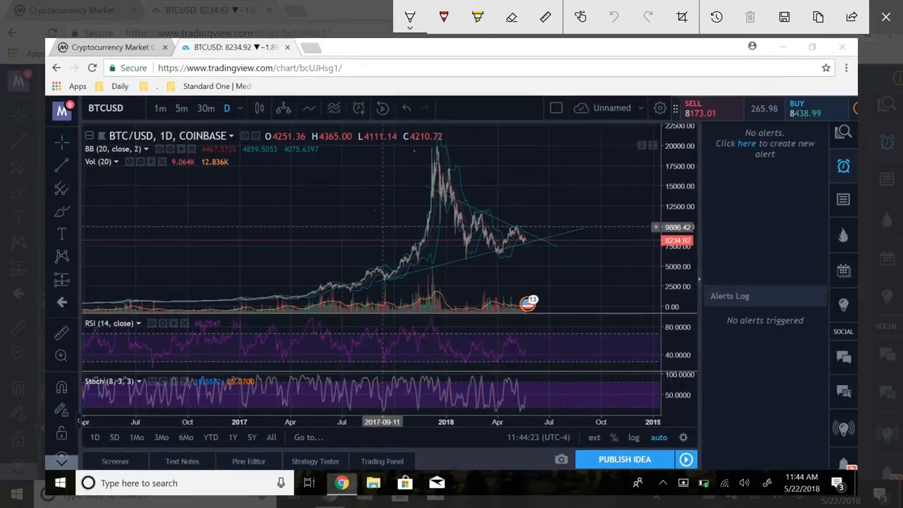
left_click_drag(423, 310, 457, 311)
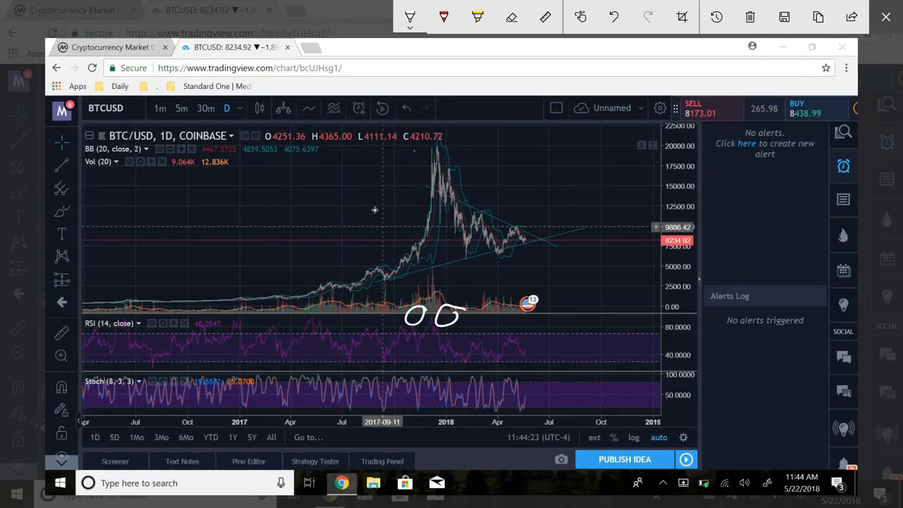
left_click_drag(578, 307, 577, 308)
- Switch to red ink and draw loops across the white circles, extending rightward
left_click(410, 16)
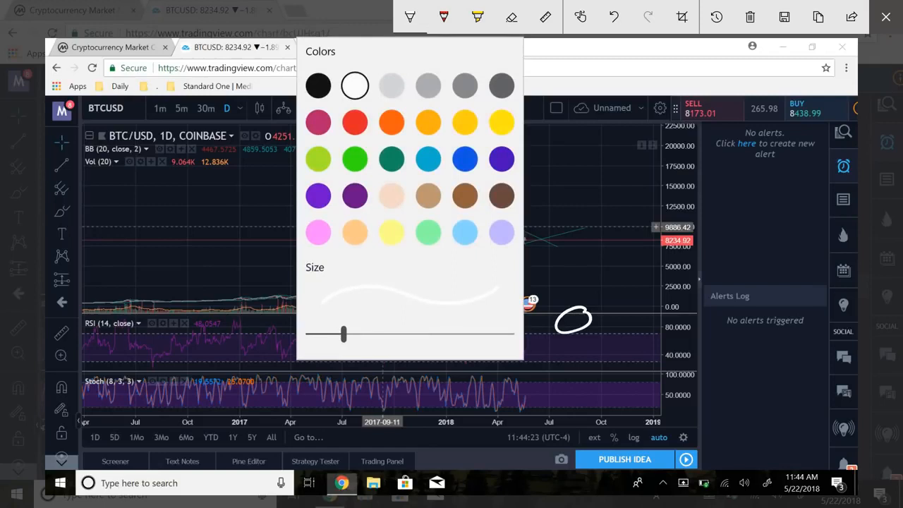
left_click(410, 17)
left_click_drag(385, 310, 383, 312)
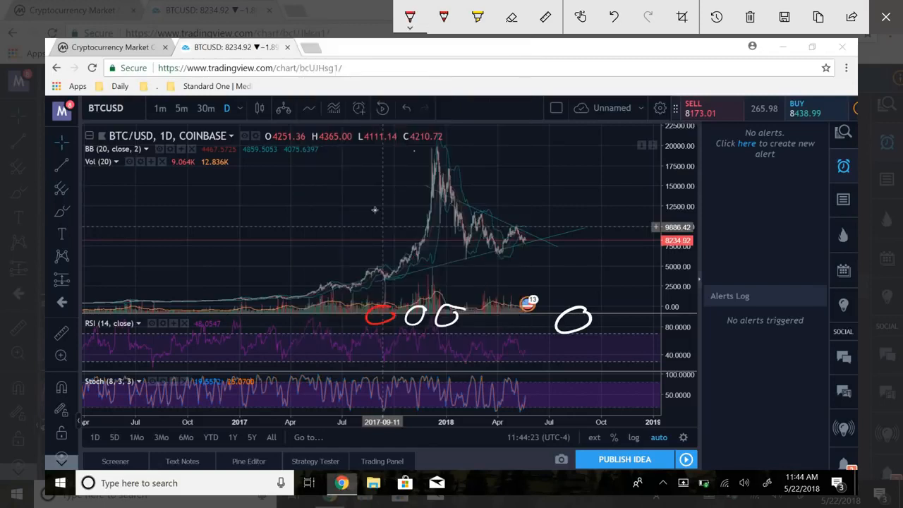
left_click_drag(452, 314, 392, 321)
mouse_move(452, 318)
left_mouse_down()
mouse_move(561, 325)
mouse_move(638, 313)
mouse_move(642, 323)
left_mouse_up()
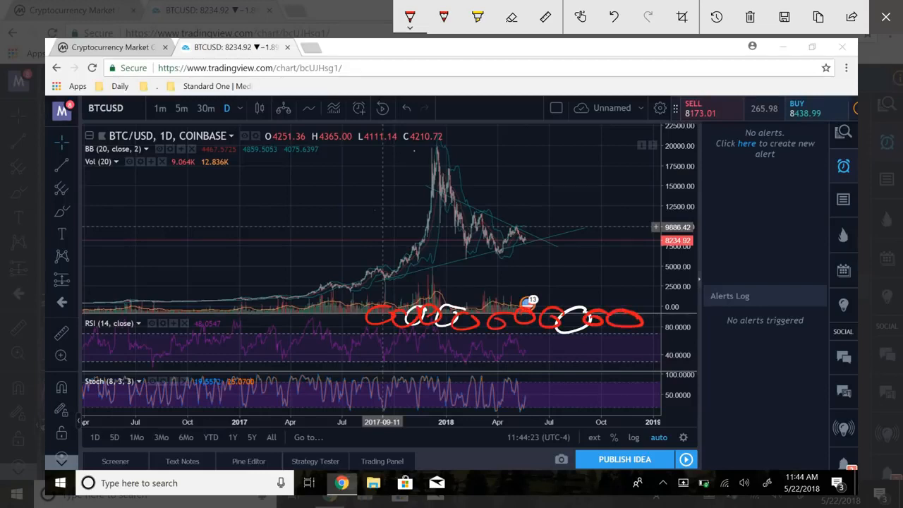
- Add more red loops below the circles and at the right end of the row
left_click_drag(462, 318, 490, 339)
left_click_drag(486, 317, 513, 340)
mouse_move(451, 311)
left_mouse_down()
mouse_move(412, 340)
mouse_move(464, 335)
left_mouse_up()
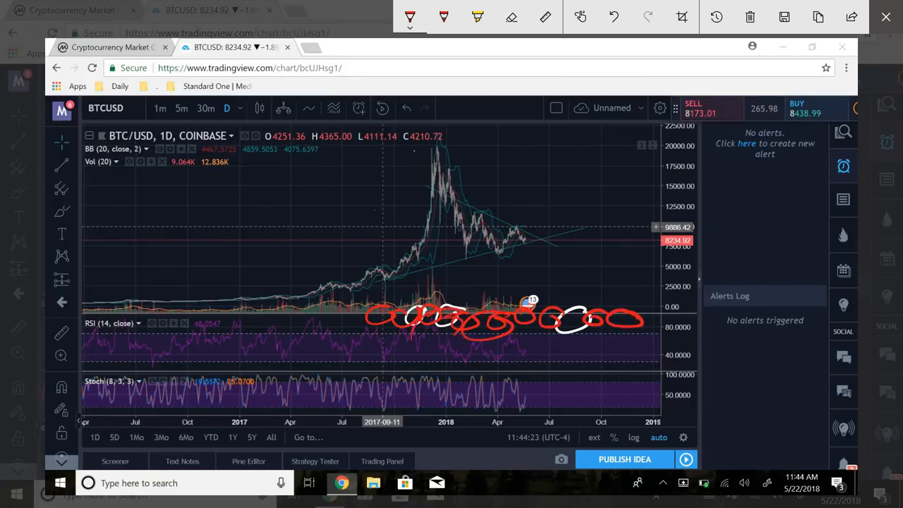
mouse_move(518, 337)
left_mouse_down()
mouse_move(544, 321)
mouse_move(543, 337)
left_mouse_up()
left_click(410, 17)
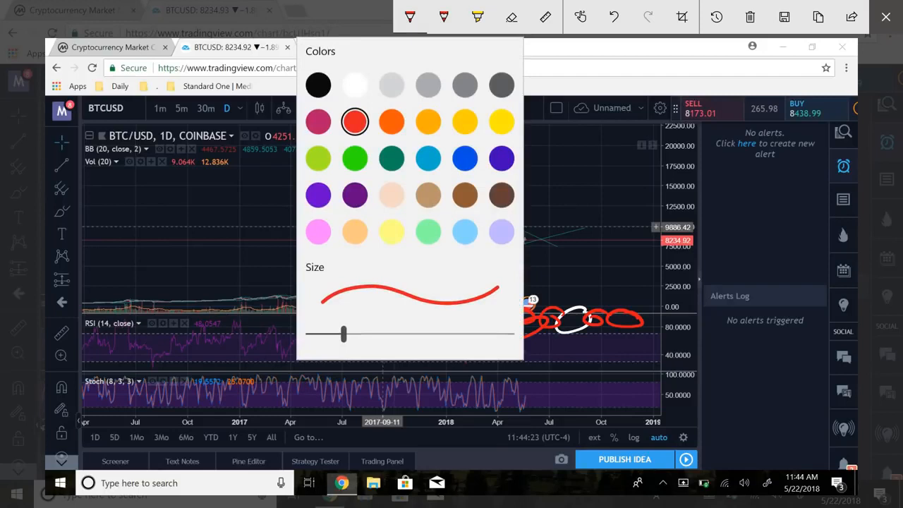
key("Escape")
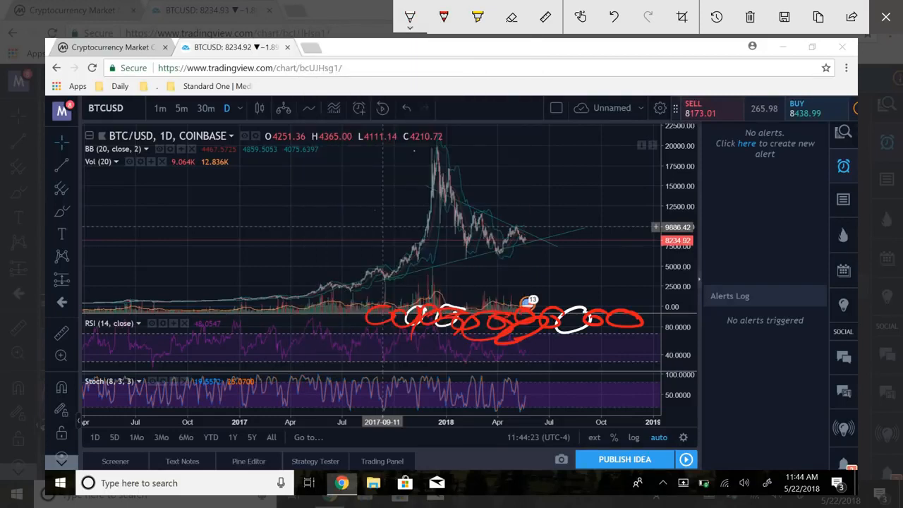
- Start a white oval around the red loops and draw a white arrow curving up toward the price
mouse_move(348, 314)
left_mouse_down()
mouse_move(630, 305)
mouse_move(649, 324)
mouse_move(522, 344)
mouse_move(367, 340)
mouse_move(345, 302)
mouse_move(463, 293)
left_mouse_up()
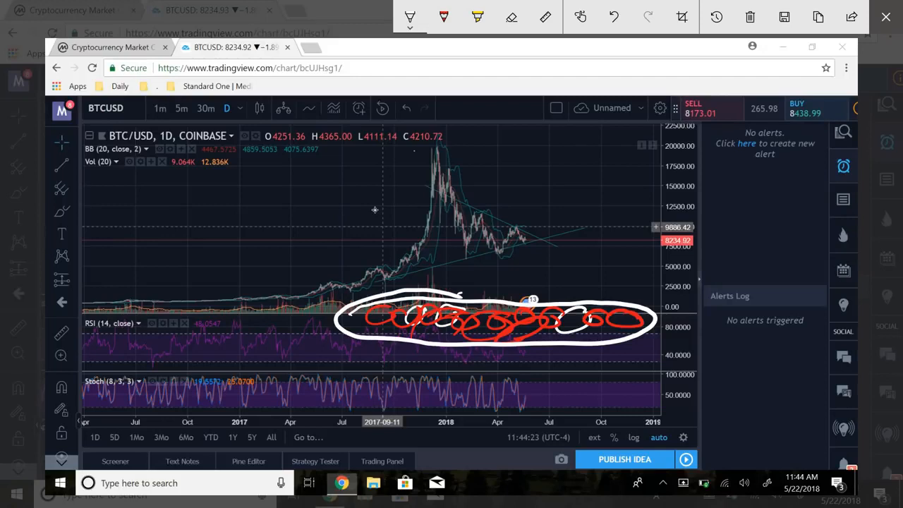
mouse_move(460, 294)
left_mouse_down()
mouse_move(557, 254)
mouse_move(591, 218)
left_mouse_up()
left_click_drag(543, 232, 591, 217)
left_click_drag(591, 217, 591, 247)
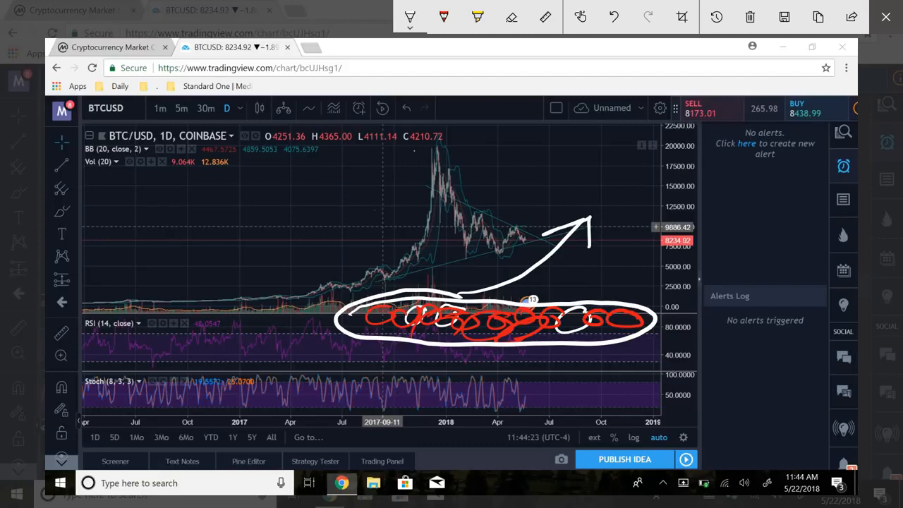
- Scribble white over the red loops inside the oval and add a downward arrow into it
mouse_move(457, 309)
left_mouse_down()
mouse_move(466, 330)
mouse_move(556, 324)
mouse_move(600, 310)
mouse_move(626, 325)
mouse_move(647, 317)
left_mouse_up()
mouse_move(433, 306)
left_mouse_down()
mouse_move(431, 334)
mouse_move(423, 325)
mouse_move(397, 332)
left_mouse_up()
left_click_drag(384, 300, 376, 332)
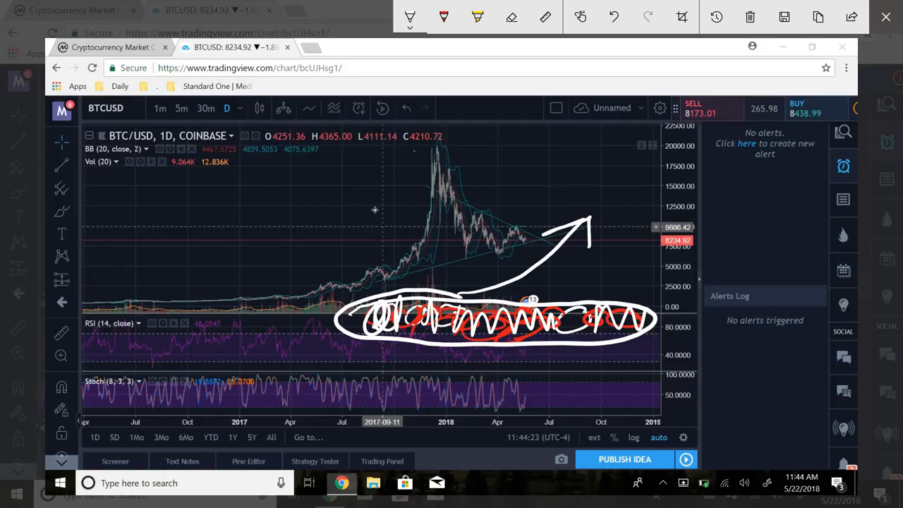
left_click_drag(628, 211, 643, 291)
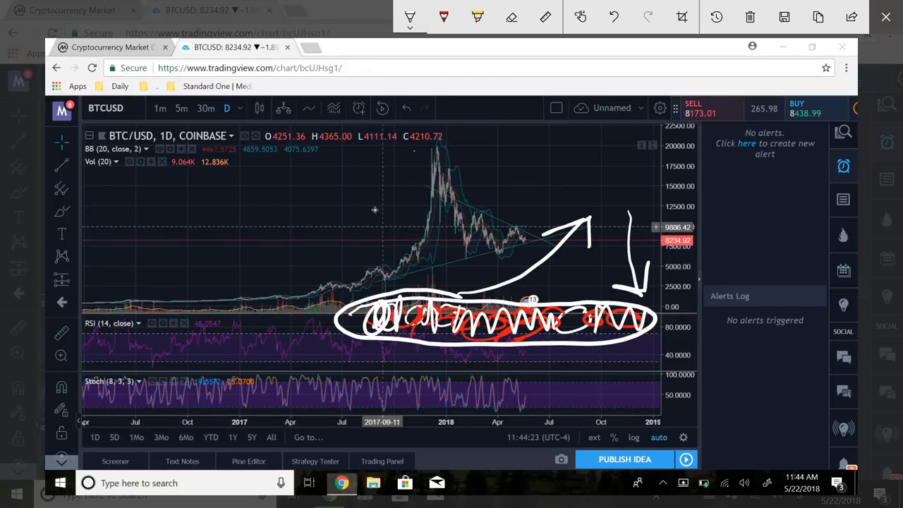
- Reinforce the upward arrow, circle the chart's peak, then close the screen sketch
left_click_drag(329, 290, 393, 280)
left_click_drag(471, 253, 547, 241)
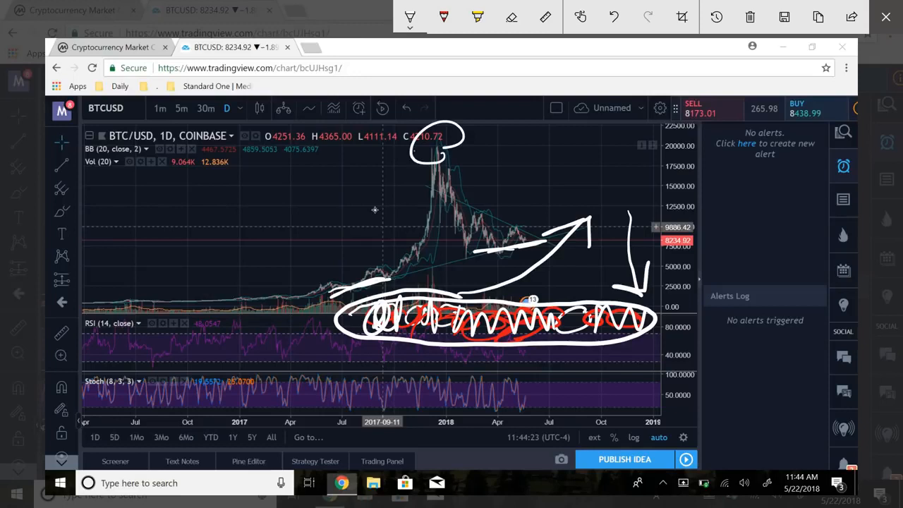
left_click_drag(427, 150, 452, 146)
left_click_drag(538, 97, 577, 96)
left_click(886, 17)
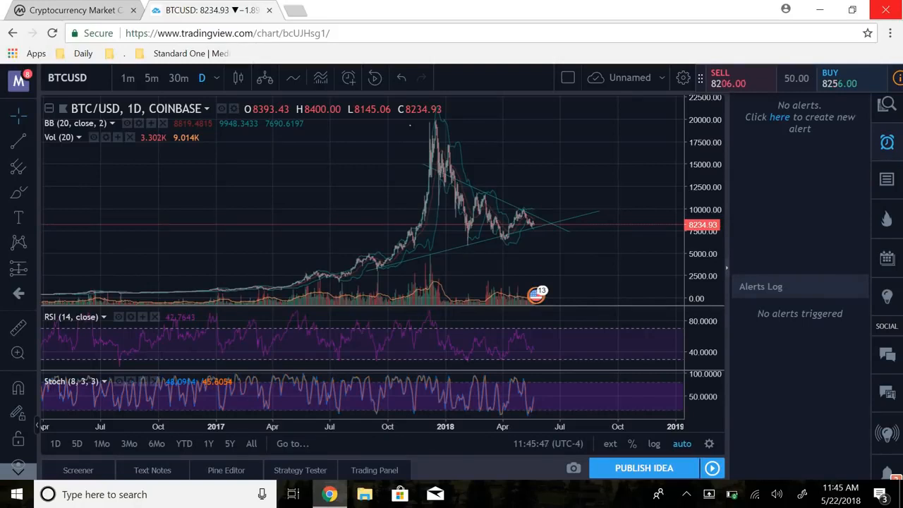
left_click(67, 10)
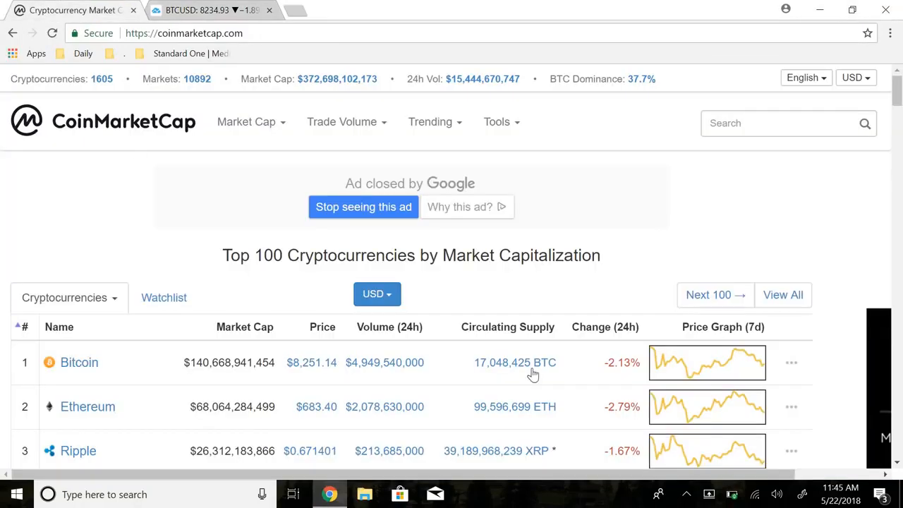
scroll(282, 226, "down", 2)
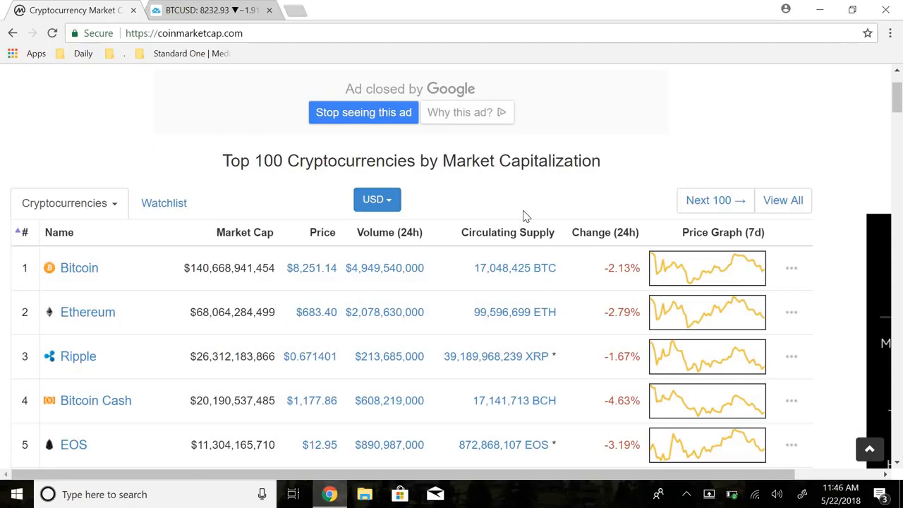
scroll(526, 215, "down", 3)
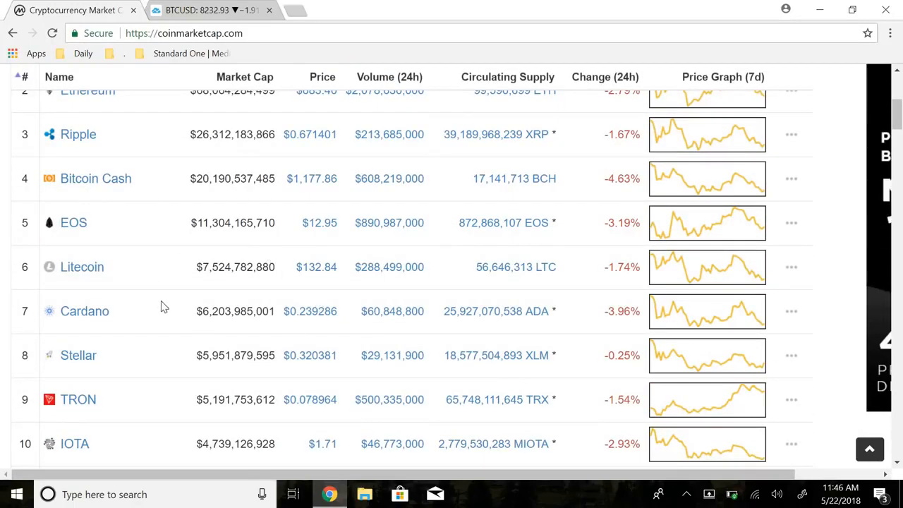
scroll(161, 307, "up", 4)
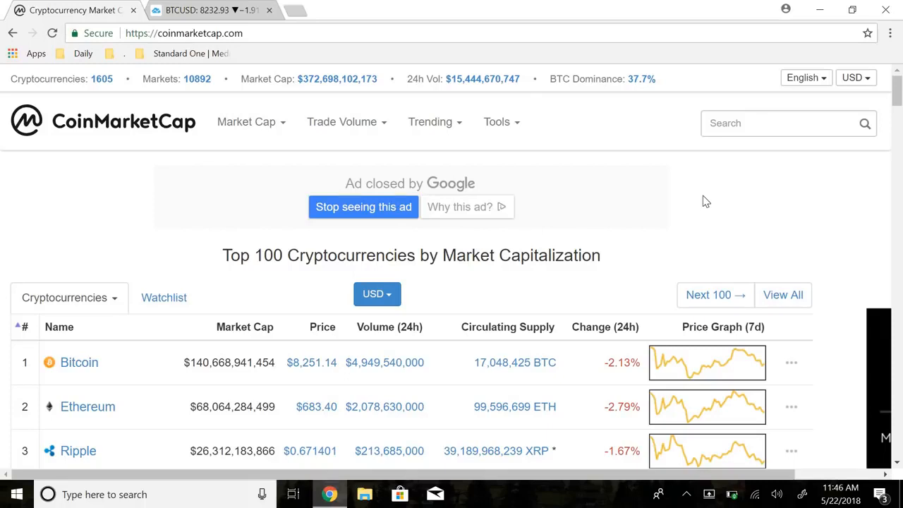
- Switch the BTC/USD chart to one-minute candles and bring up the Windows Ink Workspace panel
left_click(190, 10)
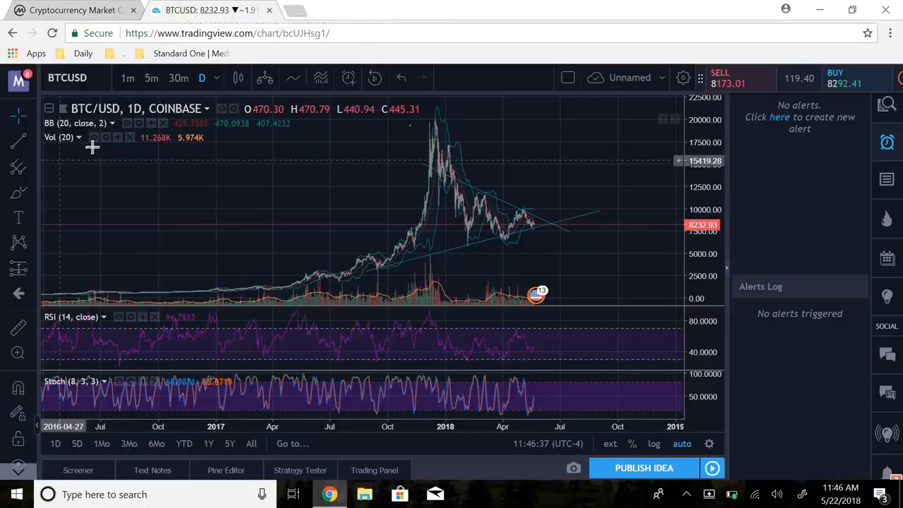
left_click(127, 78)
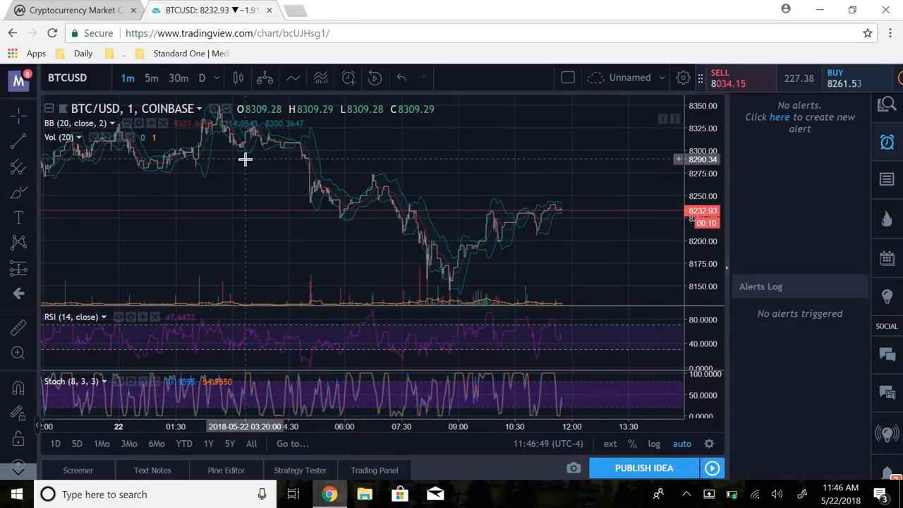
key("super+w")
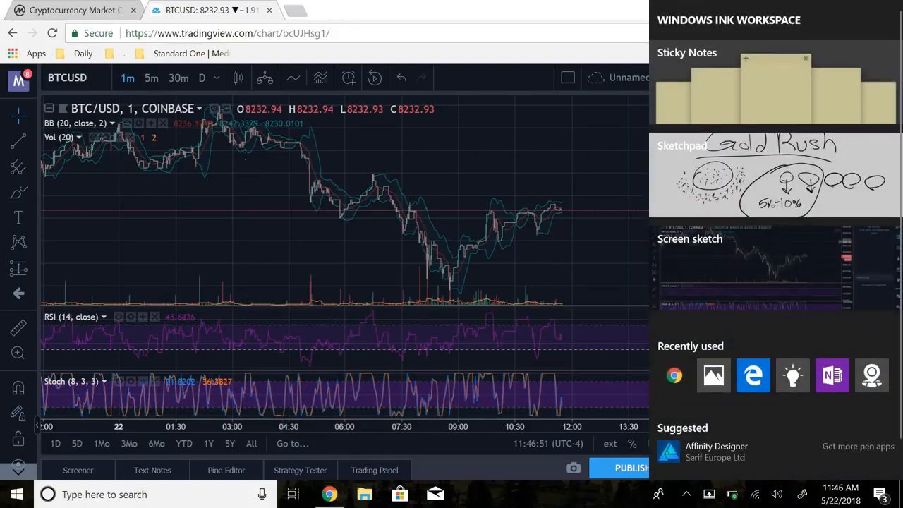
- Write 'Long Term' below the large blob on the Gold Rush page and underline it
left_click(773, 175)
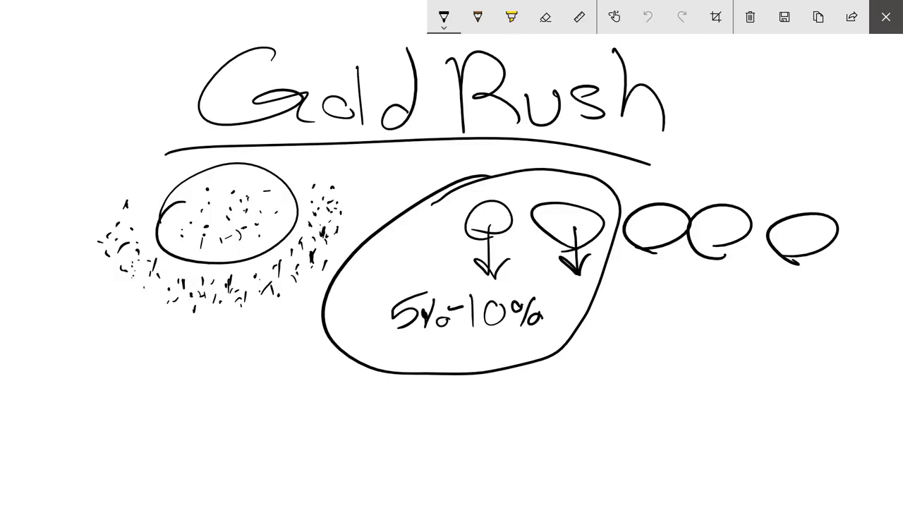
mouse_move(392, 403)
left_mouse_down()
mouse_move(429, 447)
mouse_move(455, 431)
mouse_move(501, 451)
mouse_move(511, 486)
left_mouse_up()
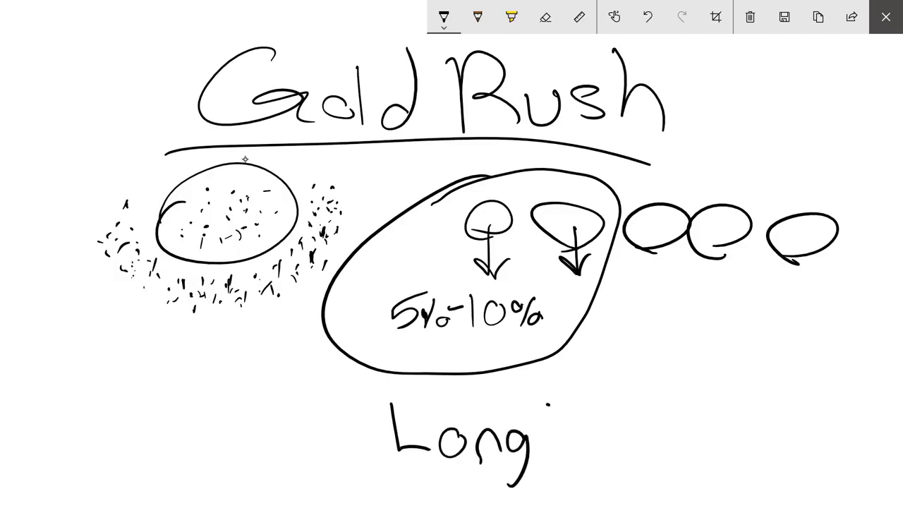
left_click_drag(549, 403, 597, 399)
mouse_move(571, 406)
left_mouse_down()
mouse_move(578, 453)
mouse_move(674, 424)
mouse_move(705, 444)
left_mouse_up()
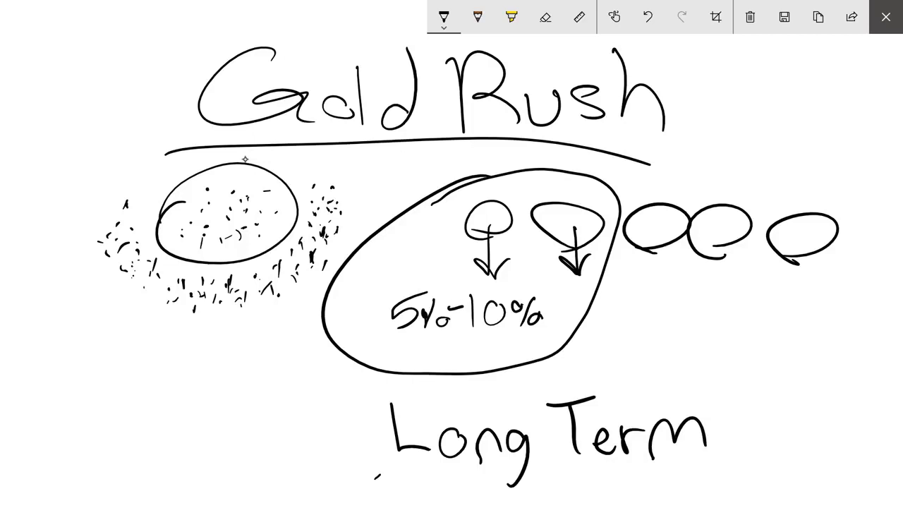
mouse_move(375, 477)
left_mouse_down()
mouse_move(434, 462)
mouse_move(724, 457)
left_mouse_up()
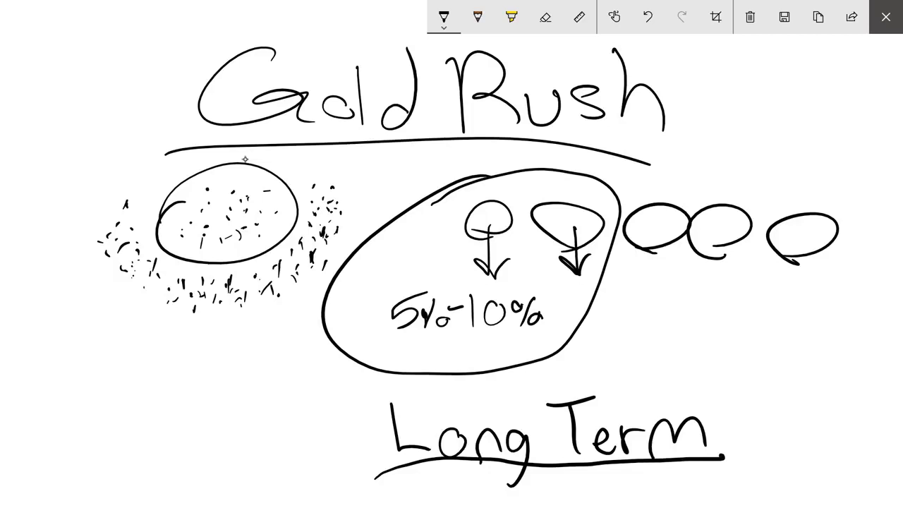
- Extend the rates inside the blob to read 1%-5%-10%+
left_click_drag(338, 305, 338, 331)
mouse_move(363, 303)
left_mouse_down()
mouse_move(353, 332)
mouse_move(389, 316)
left_mouse_up()
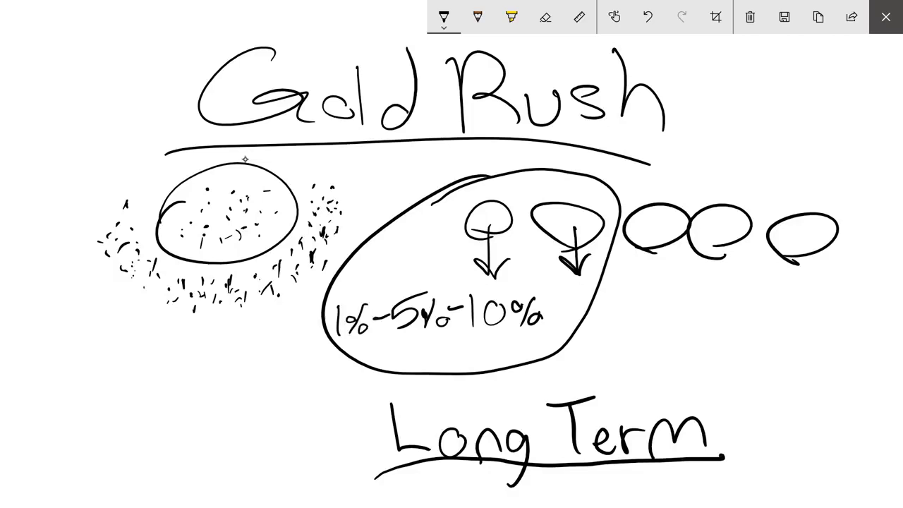
mouse_move(544, 310)
left_mouse_down()
mouse_move(575, 308)
mouse_move(557, 334)
left_mouse_up()
- Write the compounding example '1000 → 1334' at lower left with '1%' above the arrow
left_click_drag(137, 381, 140, 423)
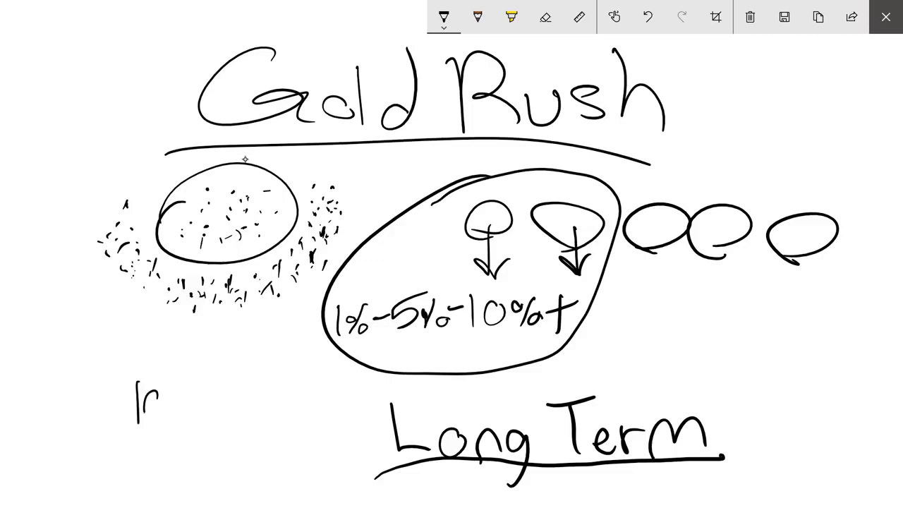
mouse_move(151, 392)
left_mouse_down()
mouse_move(152, 422)
mouse_move(176, 427)
left_mouse_up()
left_click_drag(196, 391, 199, 428)
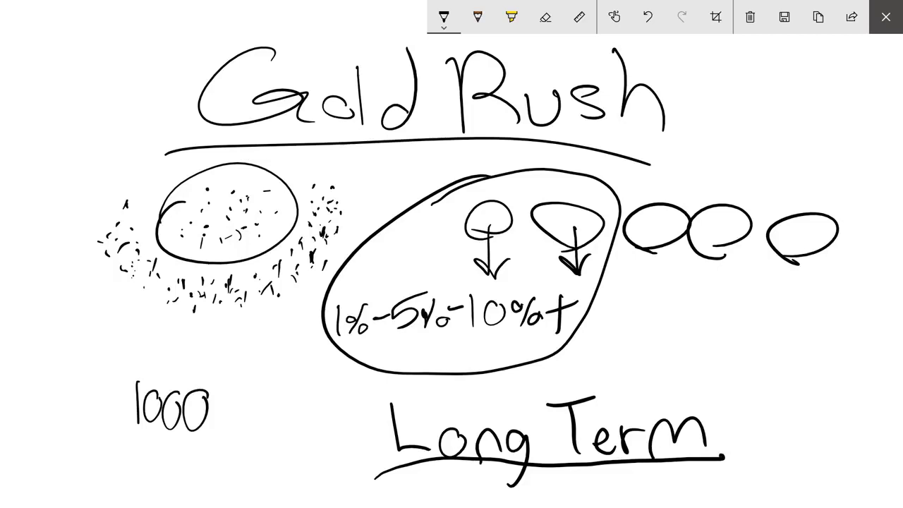
mouse_move(225, 413)
left_mouse_down()
mouse_move(288, 402)
mouse_move(272, 427)
left_mouse_up()
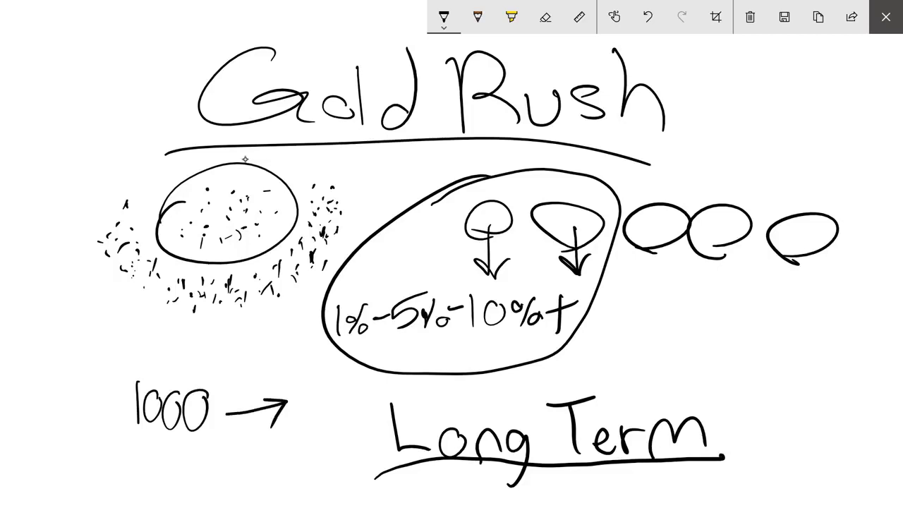
mouse_move(298, 389)
left_mouse_down()
mouse_move(304, 426)
mouse_move(316, 428)
left_mouse_up()
left_click_drag(333, 388, 340, 428)
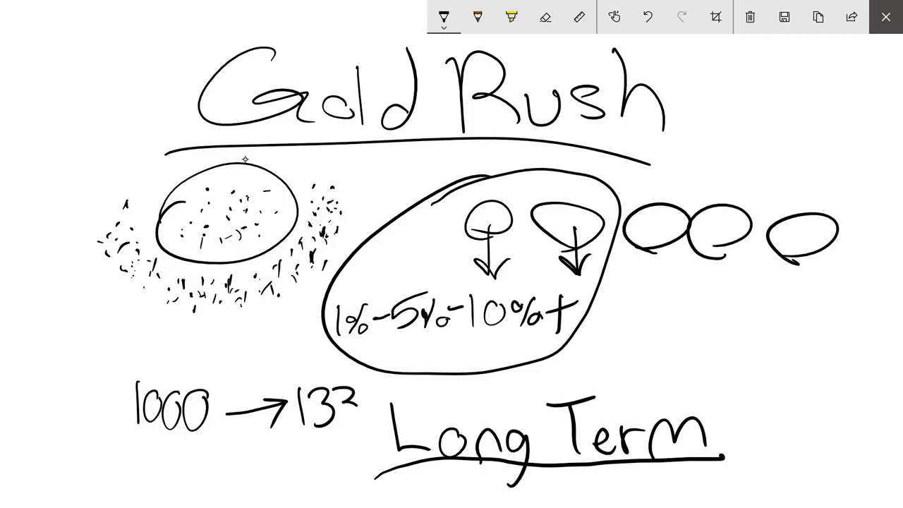
mouse_move(361, 381)
left_mouse_down()
mouse_move(367, 409)
mouse_move(392, 392)
mouse_move(390, 426)
left_mouse_up()
mouse_move(228, 357)
left_mouse_down()
mouse_move(228, 384)
mouse_move(240, 371)
mouse_move(261, 381)
left_mouse_up()
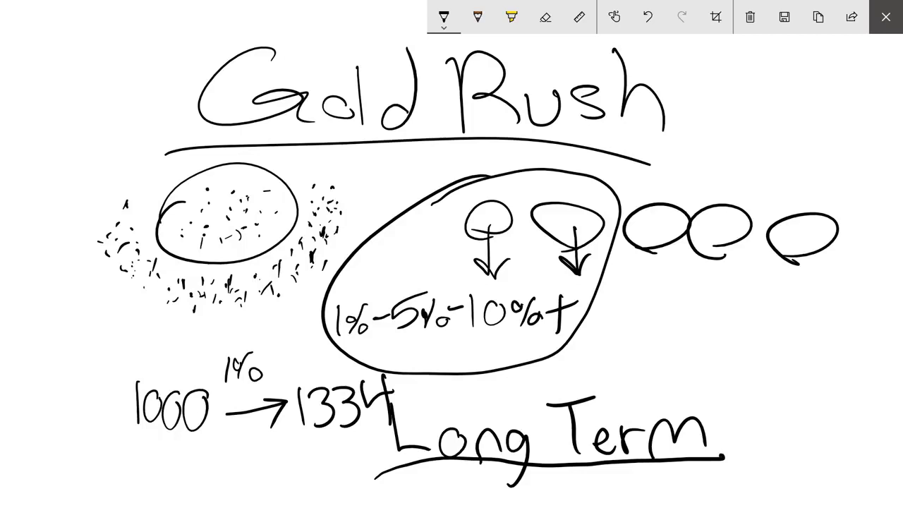
- Write '1-5-10' right of the blob, circle it and add two arrows beneath
mouse_move(685, 317)
left_mouse_down()
mouse_move(681, 349)
mouse_move(720, 337)
mouse_move(739, 353)
mouse_move(789, 341)
mouse_move(804, 359)
left_mouse_up()
left_click_drag(826, 330, 827, 356)
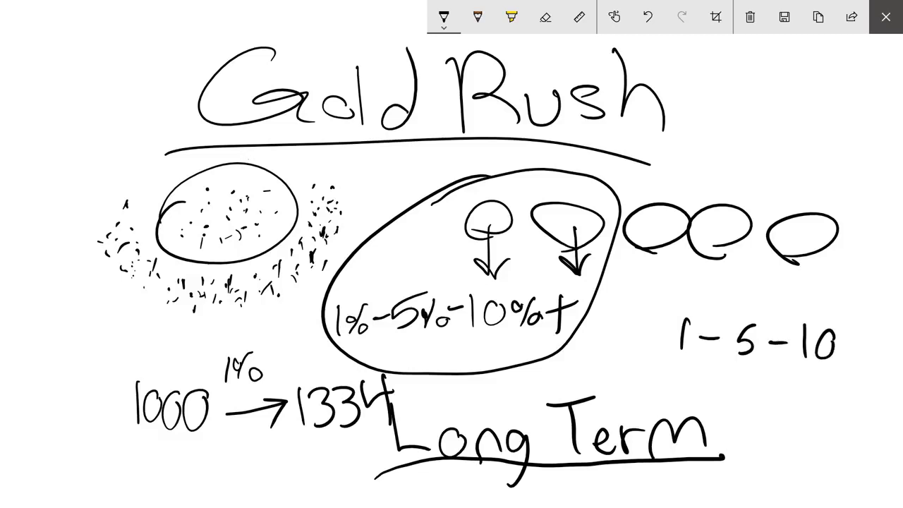
mouse_move(649, 311)
left_mouse_down()
mouse_move(872, 353)
mouse_move(673, 310)
left_mouse_up()
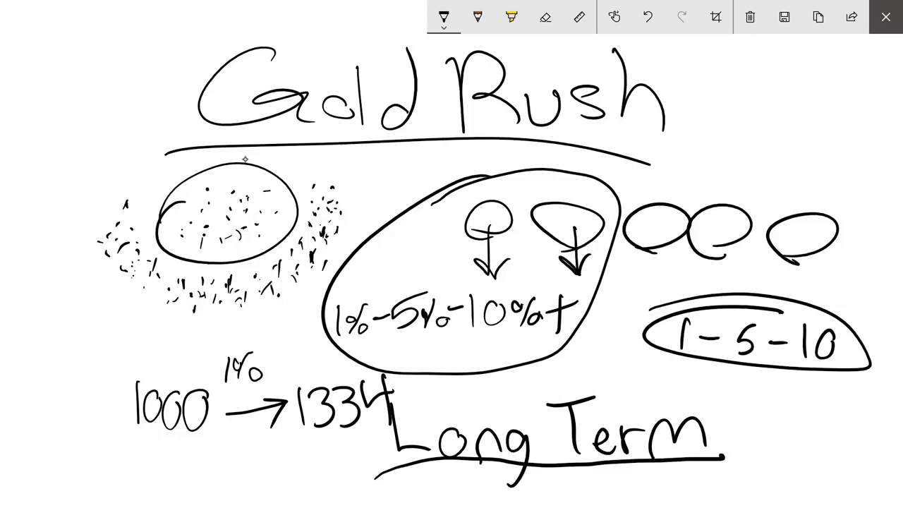
mouse_move(718, 372)
left_mouse_down()
mouse_move(678, 395)
mouse_move(706, 404)
left_mouse_up()
mouse_move(784, 378)
left_mouse_down()
mouse_move(788, 399)
mouse_move(811, 403)
mouse_move(803, 400)
left_mouse_up()
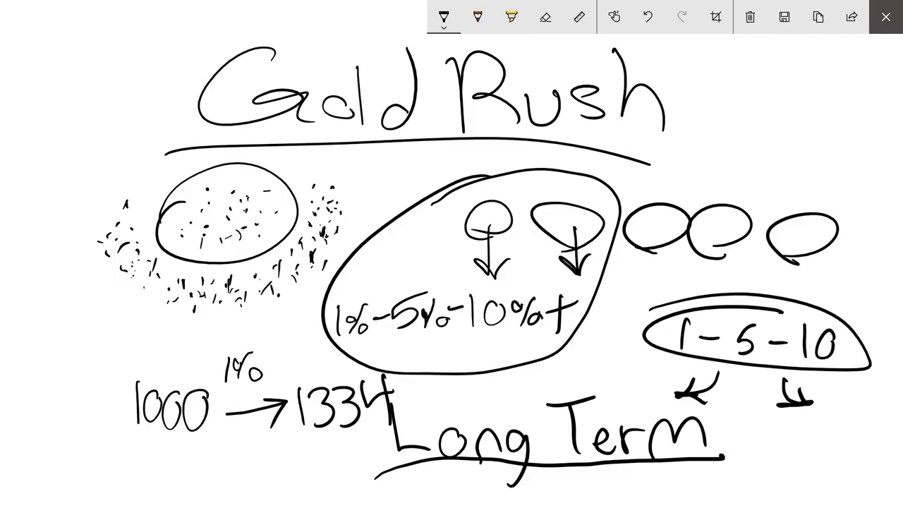
- Loop around the Gold Rush title, highlight it in yellow, and return to the black pen
left_click_drag(424, 4, 268, 53)
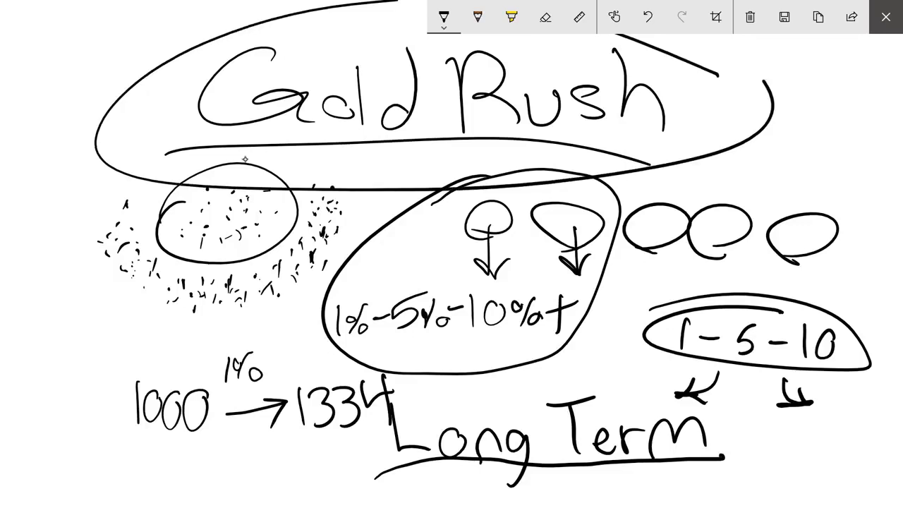
left_click(511, 17)
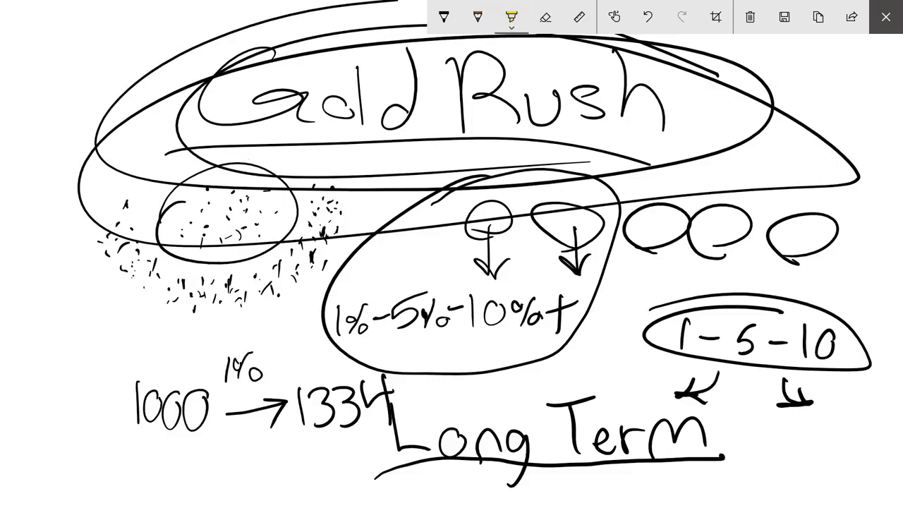
left_click_drag(191, 127, 243, 148)
mouse_move(289, 22)
left_mouse_down()
mouse_move(240, 145)
mouse_move(409, 42)
mouse_move(536, 49)
mouse_move(663, 127)
mouse_move(565, 127)
left_mouse_up()
mouse_move(579, 71)
left_mouse_down()
mouse_move(493, 148)
mouse_move(303, 162)
left_mouse_up()
mouse_move(240, 155)
left_mouse_down()
mouse_move(240, 71)
mouse_move(261, 42)
mouse_move(423, 120)
left_mouse_up()
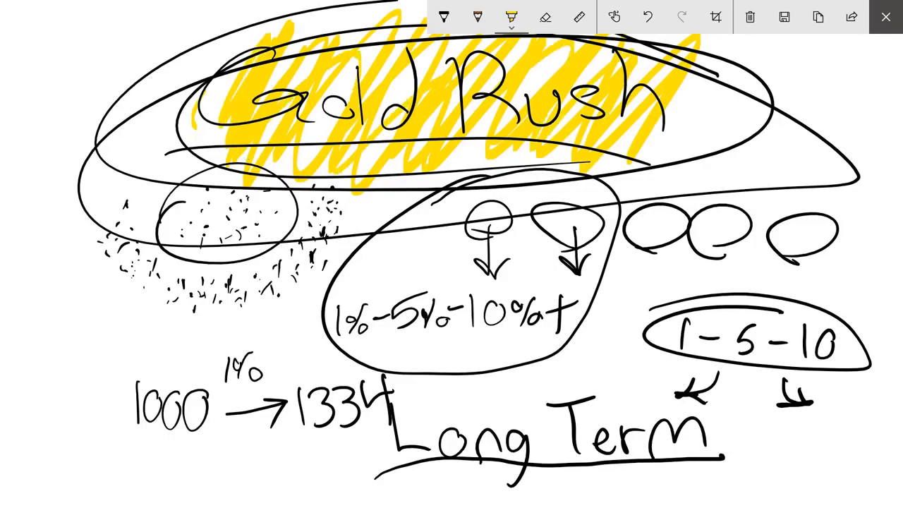
left_click(444, 17)
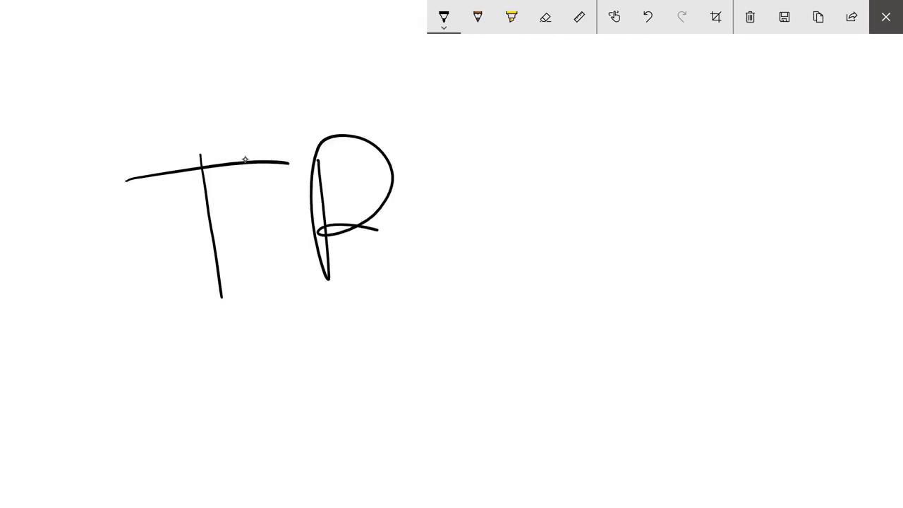
- Draw the large letters R, A, D and E to spell TRADE
left_click_drag(499, 149, 461, 282)
left_click_drag(513, 121, 546, 286)
left_click_drag(463, 224, 562, 228)
mouse_move(585, 128)
left_mouse_down()
mouse_move(611, 295)
mouse_move(568, 256)
left_mouse_up()
mouse_move(702, 117)
left_mouse_down()
mouse_move(725, 286)
mouse_move(834, 143)
left_mouse_up()
left_click_drag(741, 250, 841, 250)
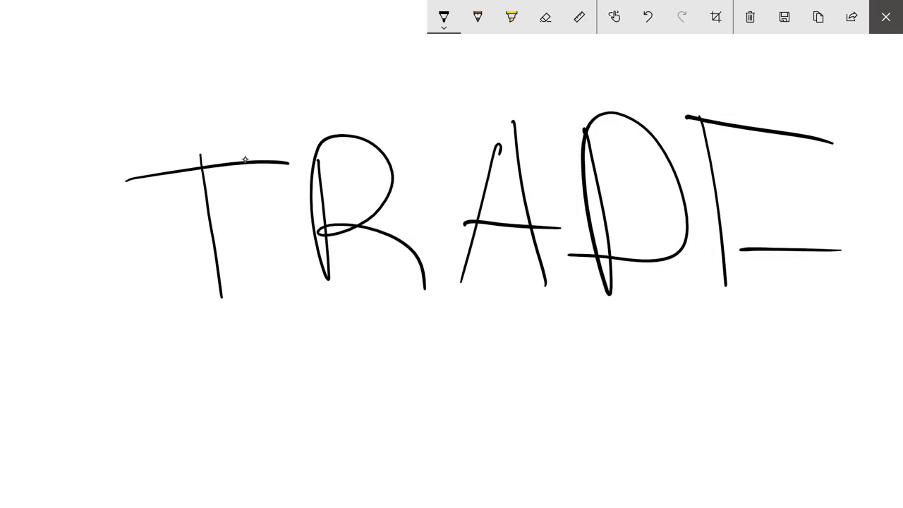
left_click_drag(737, 296, 880, 286)
- Underline the word TRADE three times
left_click_drag(147, 352, 901, 325)
left_click_drag(302, 379, 824, 377)
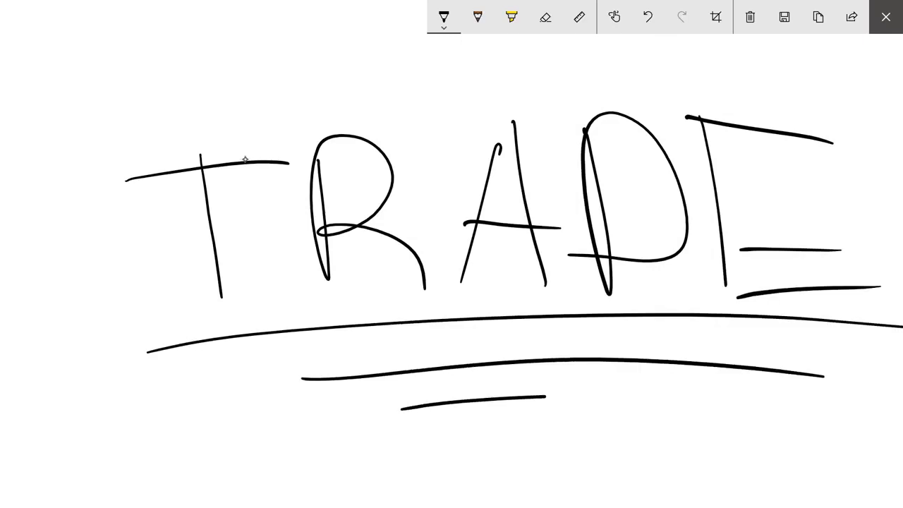
left_click_drag(400, 410, 735, 398)
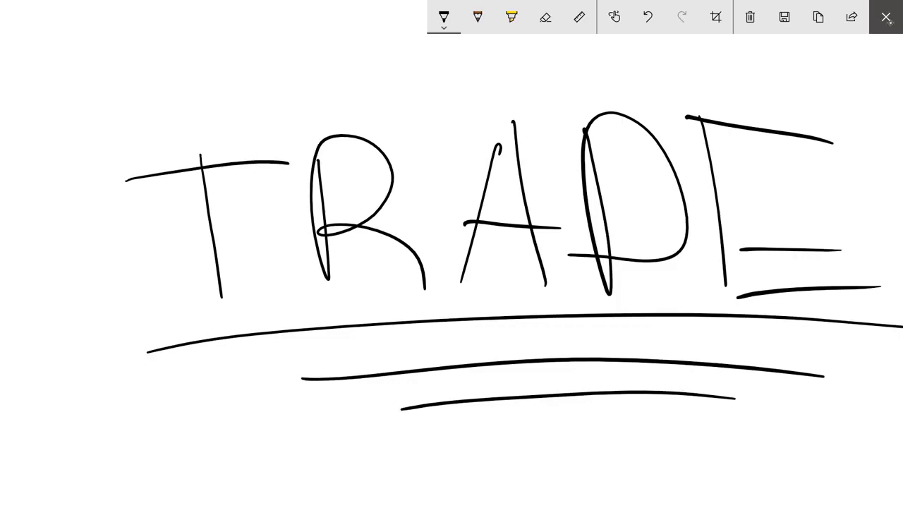
- Close the sketch to reveal the BTC/USD chart and switch to the CoinMarketCap rankings tab
left_click(886, 17)
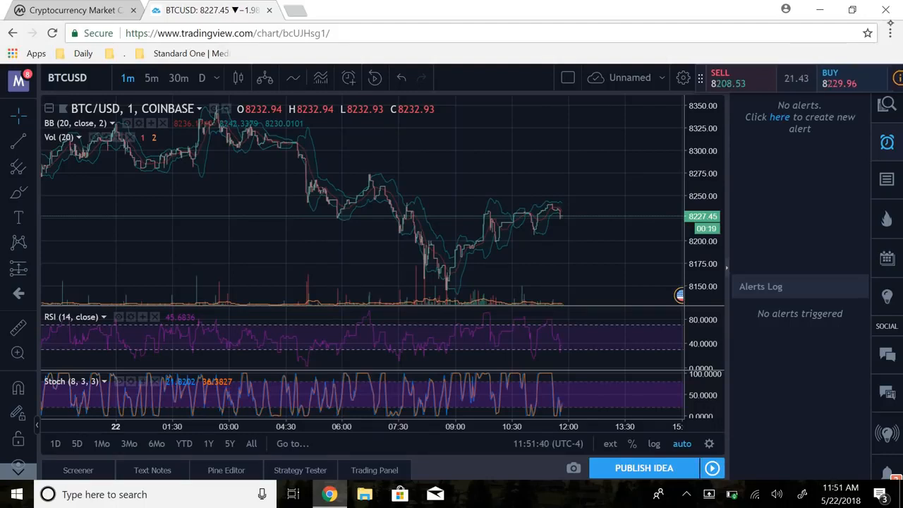
key("ctrl+shift+Tab")
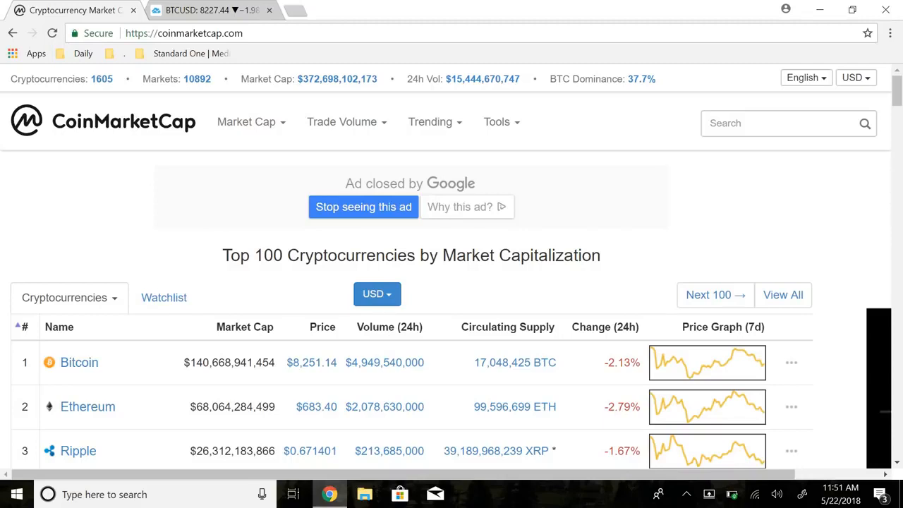
key("ctrl+Tab")
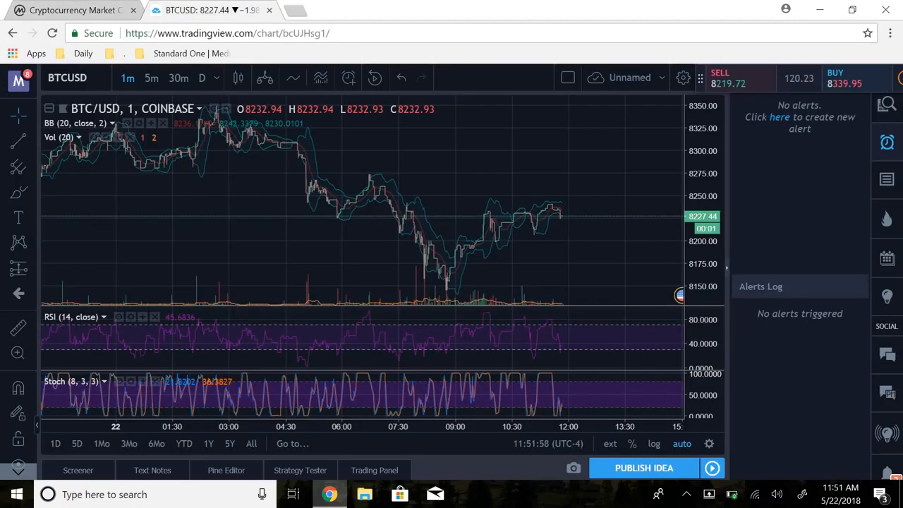